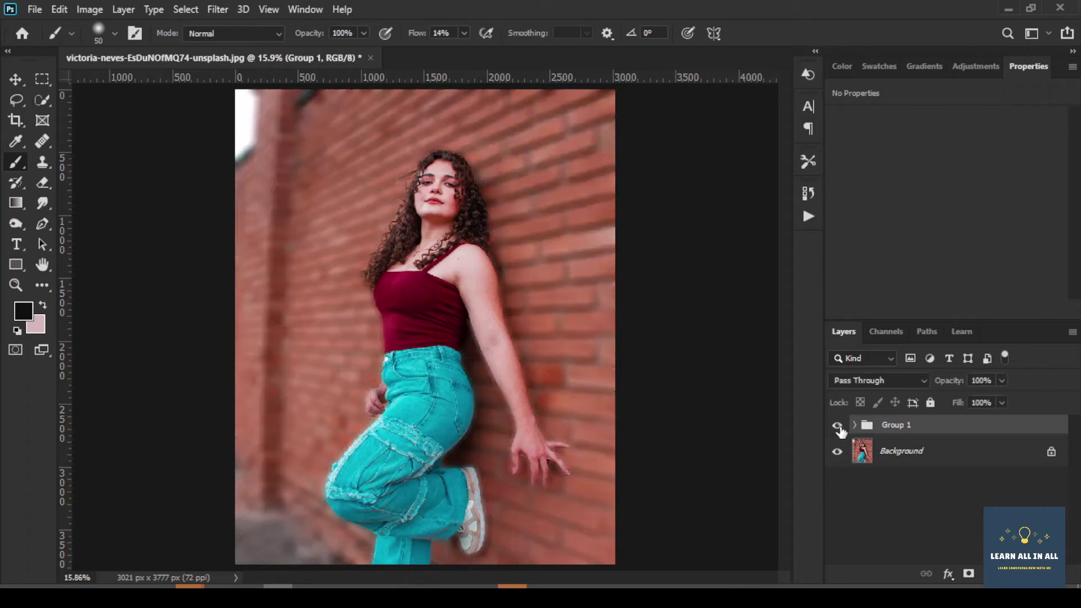
Hide and reshow Group 1 to compare the blurred result with the unedited photo.
click(837, 426)
click(838, 426)
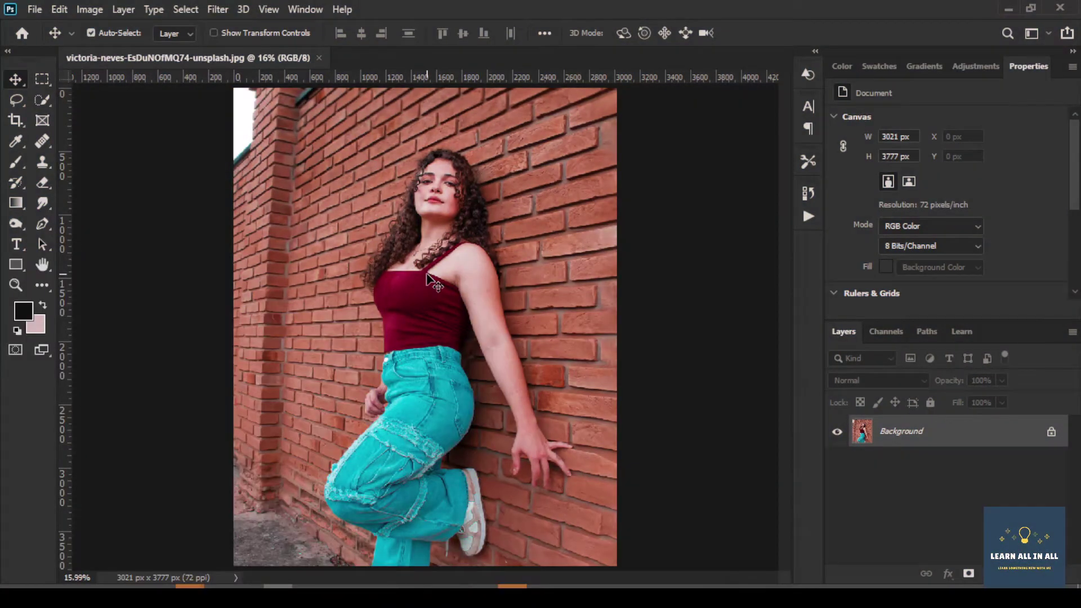
Duplicate the Background layer twice and rename the copies 'background' and 'subject'.
mouse_move(1012, 429)
mouse_down()
mouse_move(986, 571)
mouse_move(1008, 572)
mouse_up()
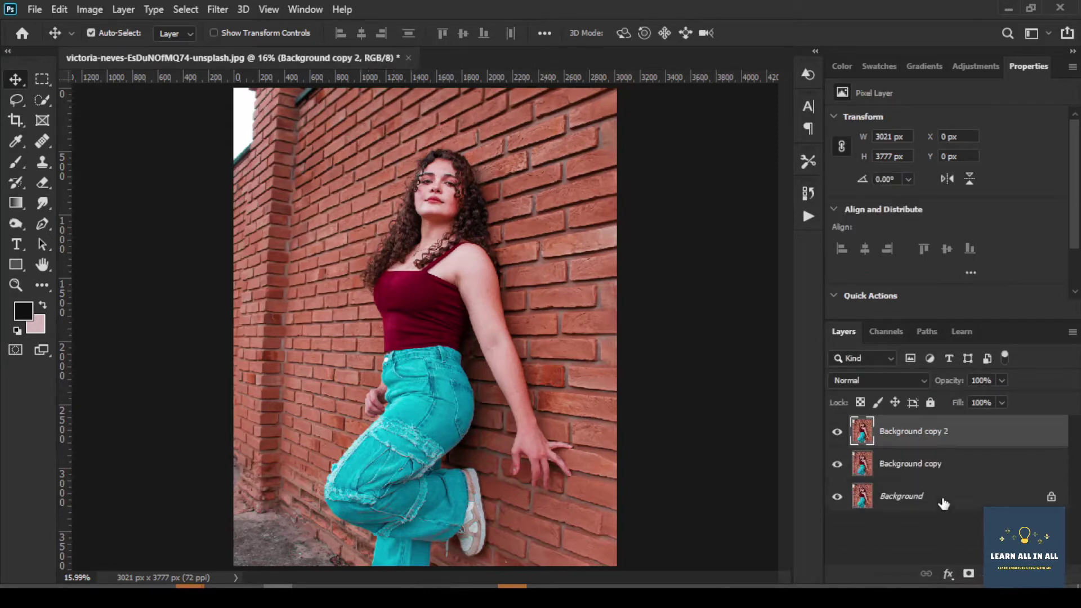
click(906, 467)
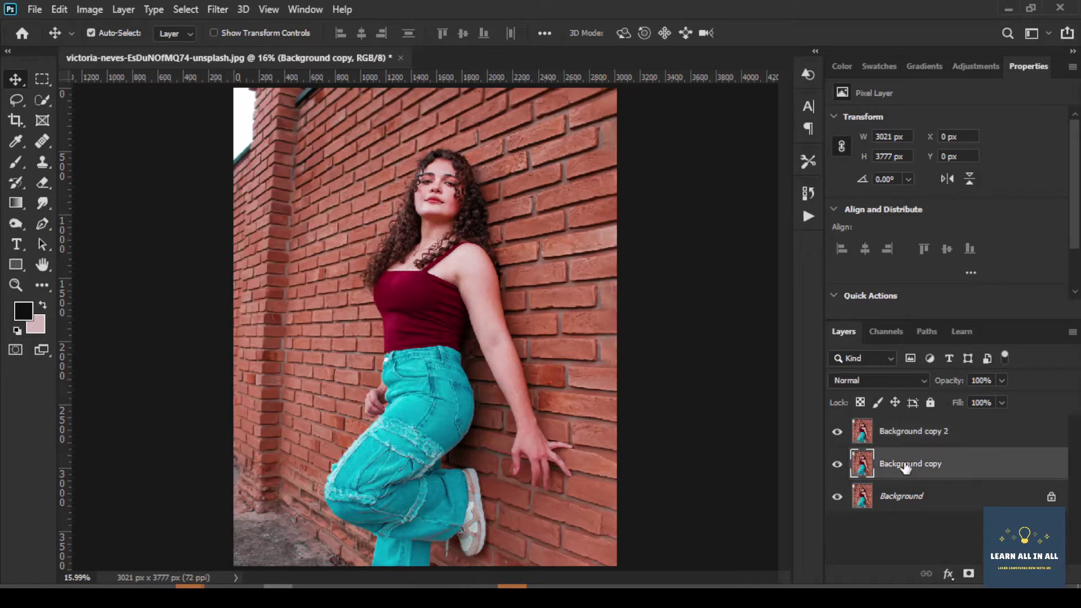
double_click(911, 465)
text(bac)
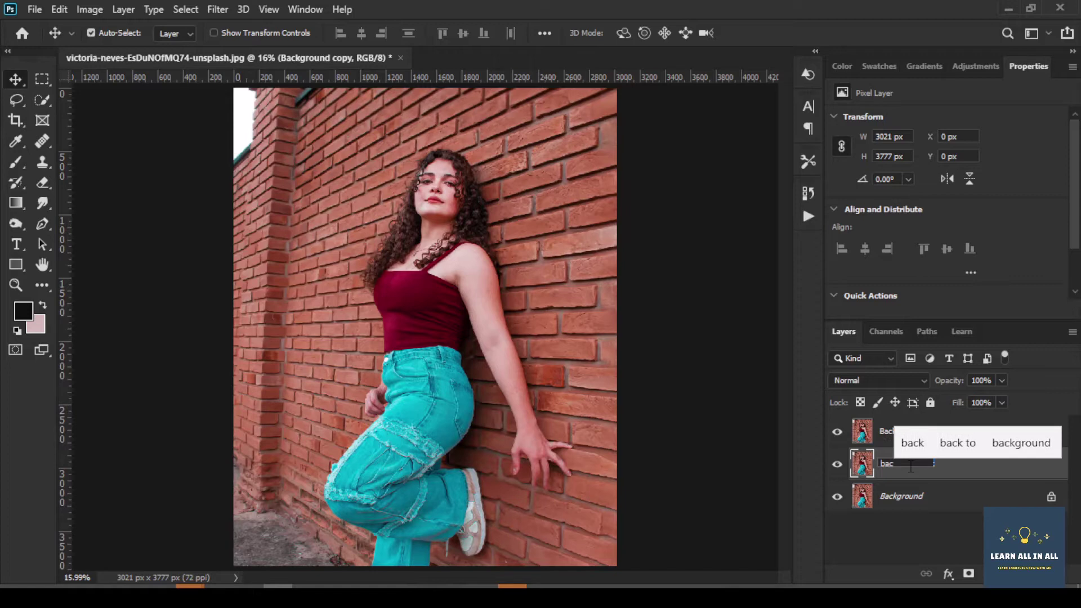
text(kground)
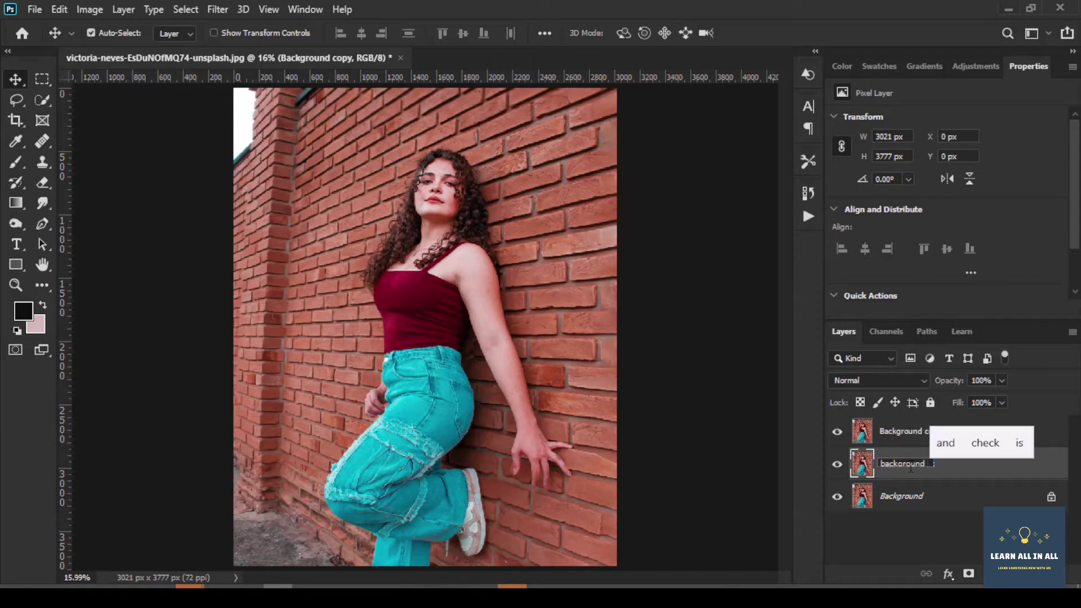
key(Return)
double_click(912, 439)
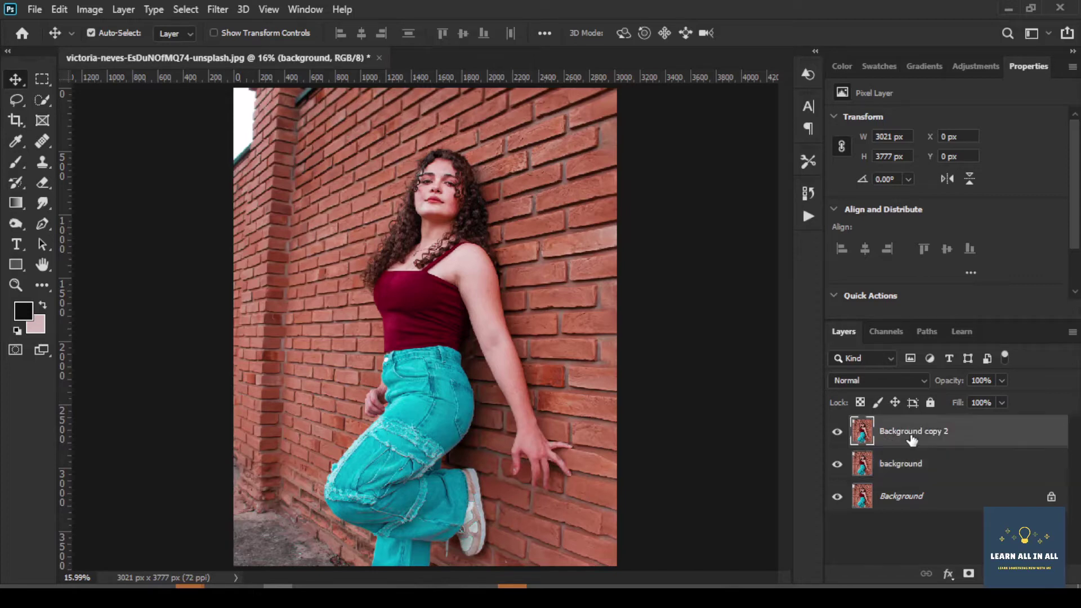
text(su)
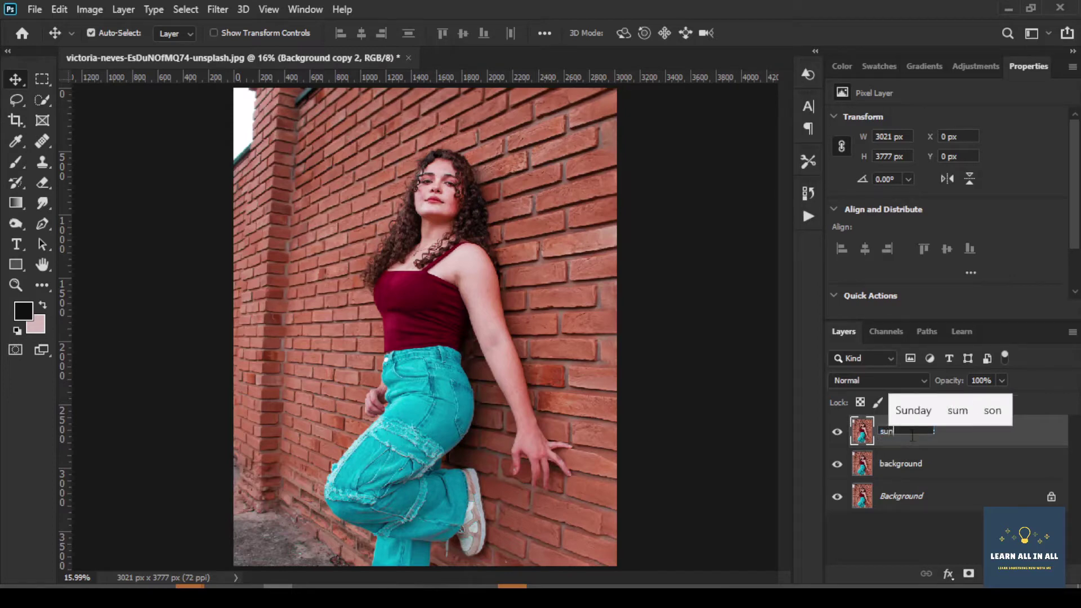
text(bject)
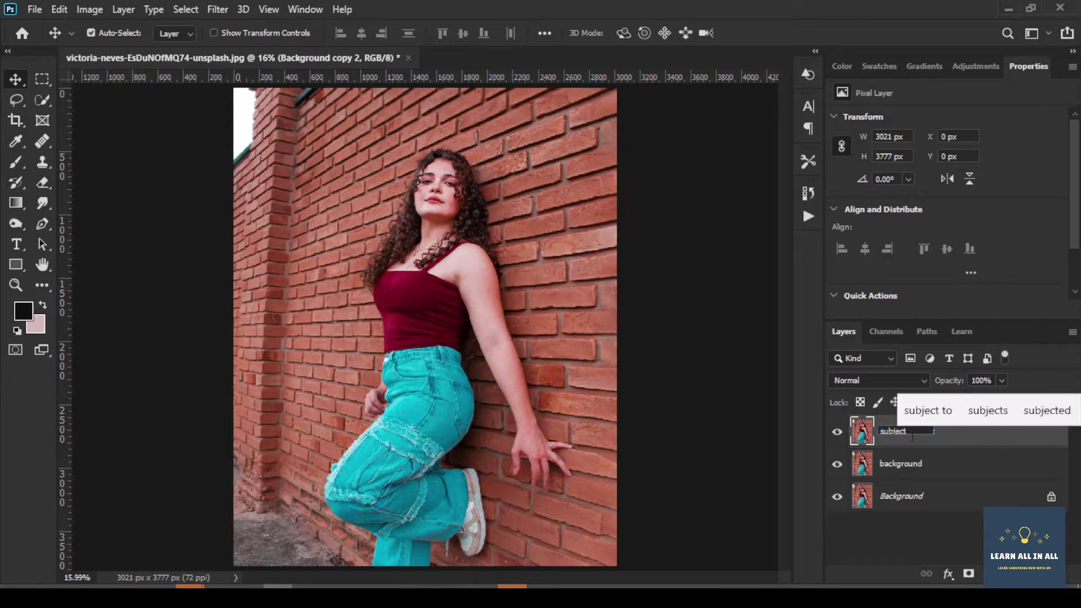
key(Return)
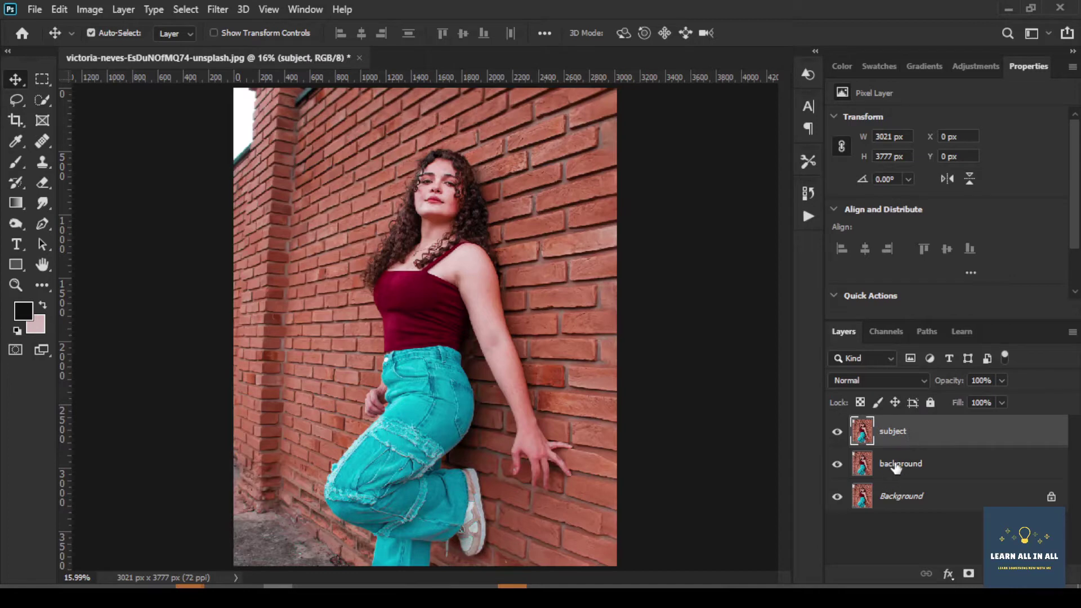
click(896, 467)
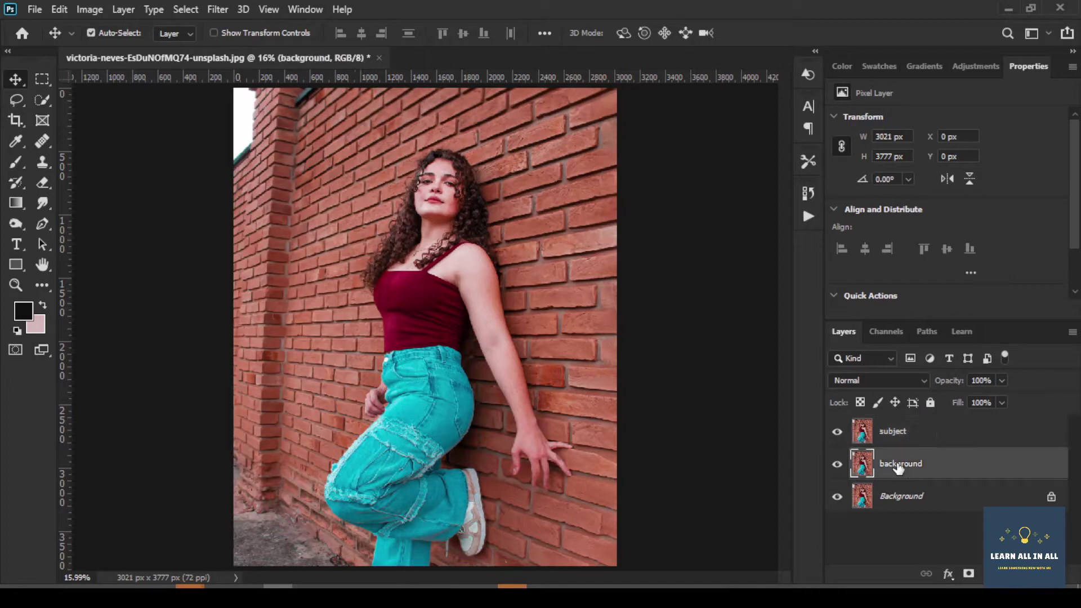
Convert the background layer to a smart object for smart filters.
click(218, 8)
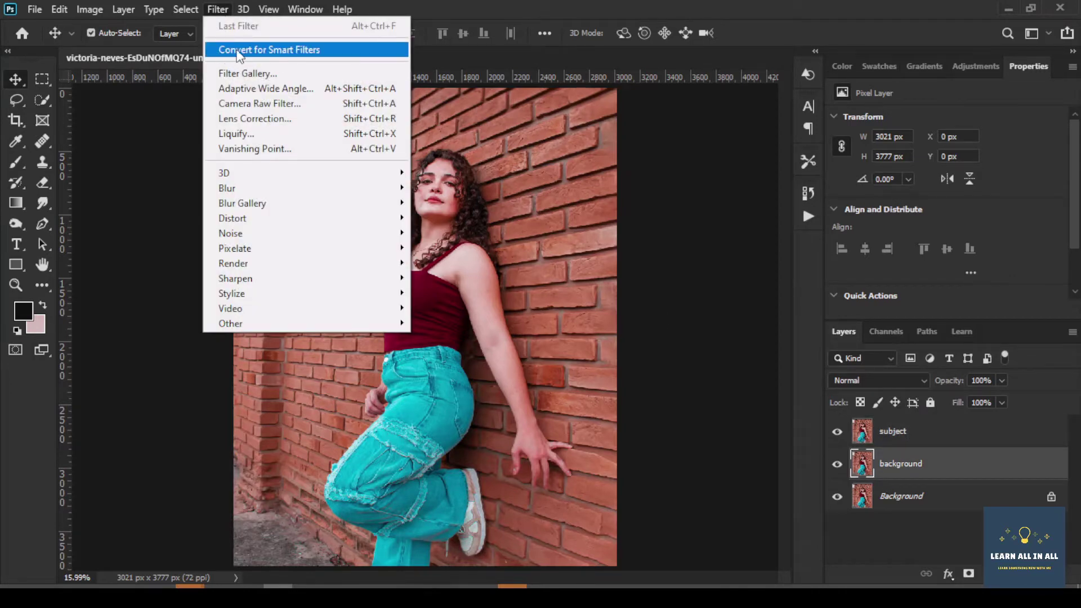
click(272, 49)
click(521, 232)
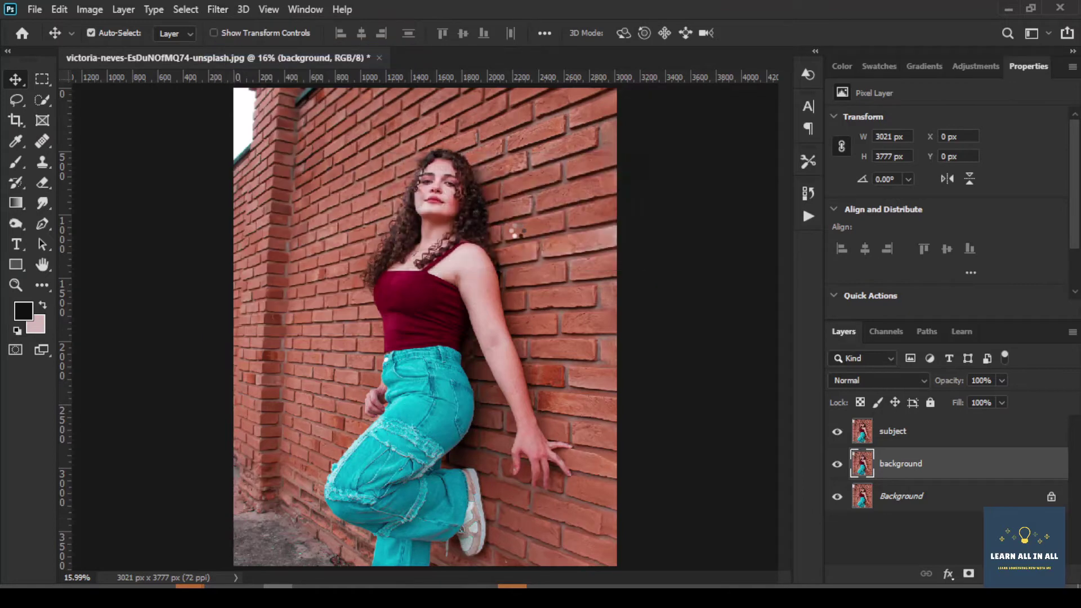
Open and cancel the Tilt-Shift blur, then hide the subject layer.
click(220, 9)
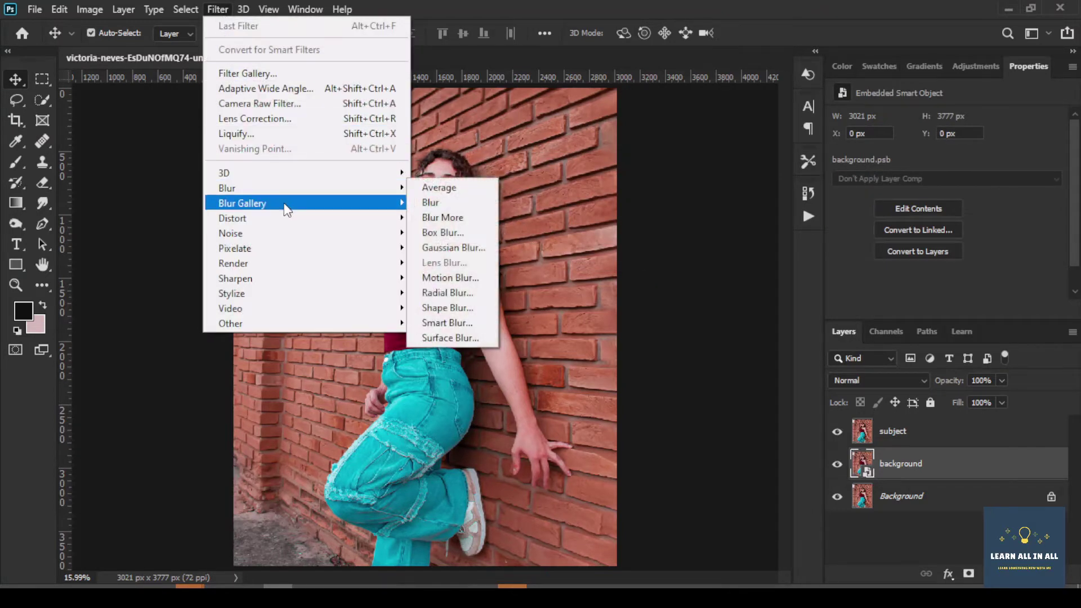
mouse_move(242, 203)
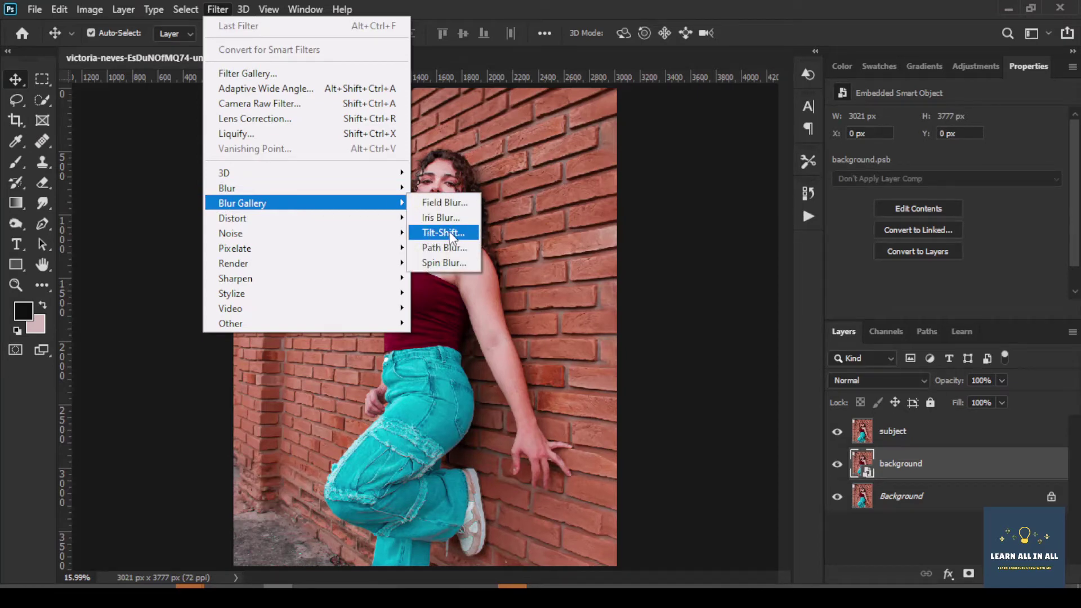
click(450, 234)
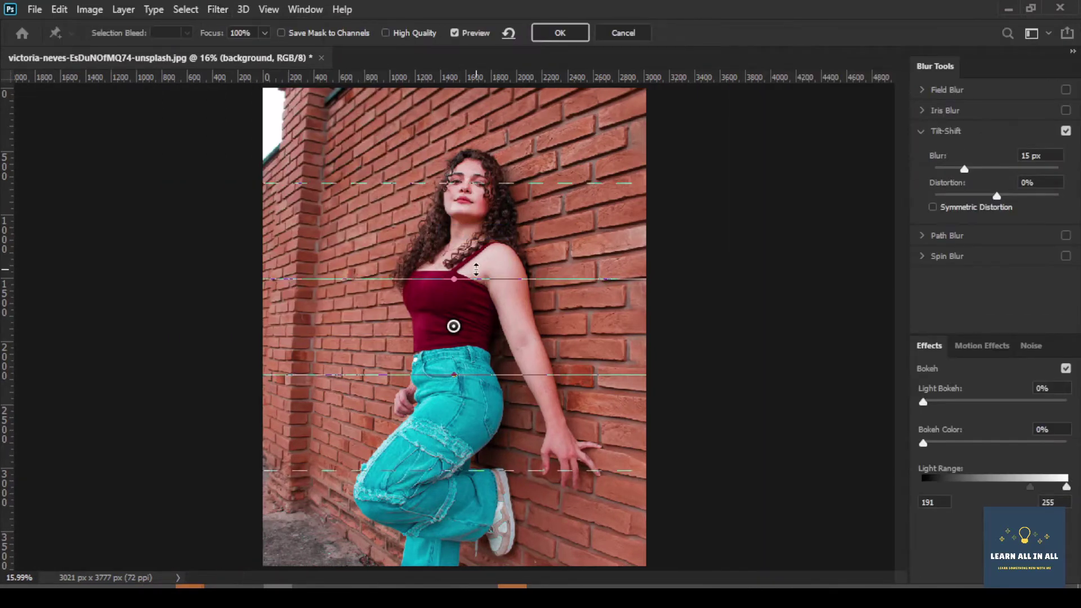
click(620, 37)
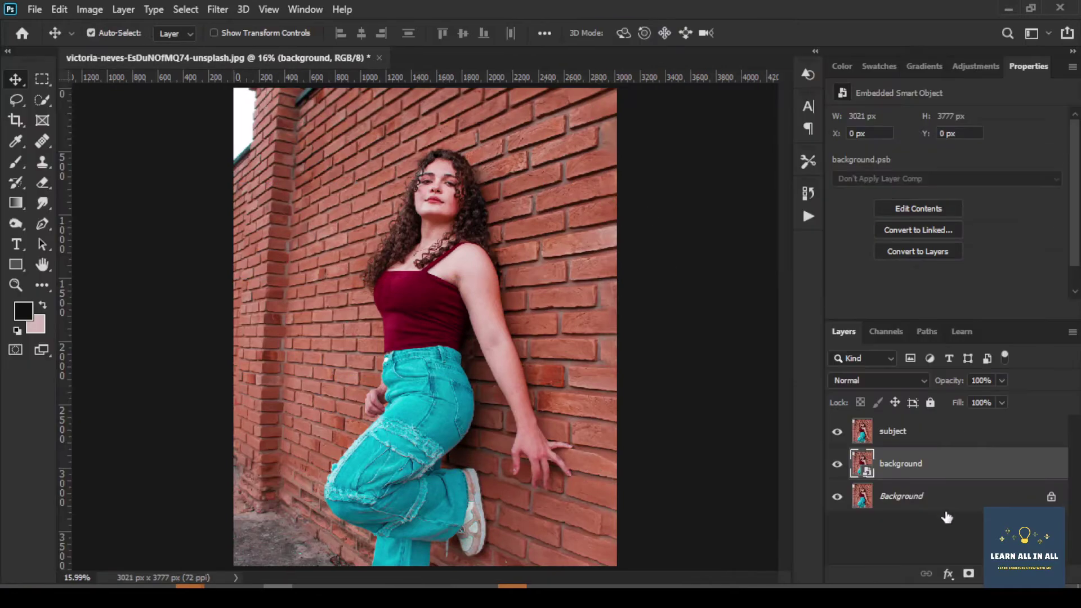
click(839, 432)
Apply a 33 px Tilt-Shift blur with the sharp band moved down to the legs.
click(217, 9)
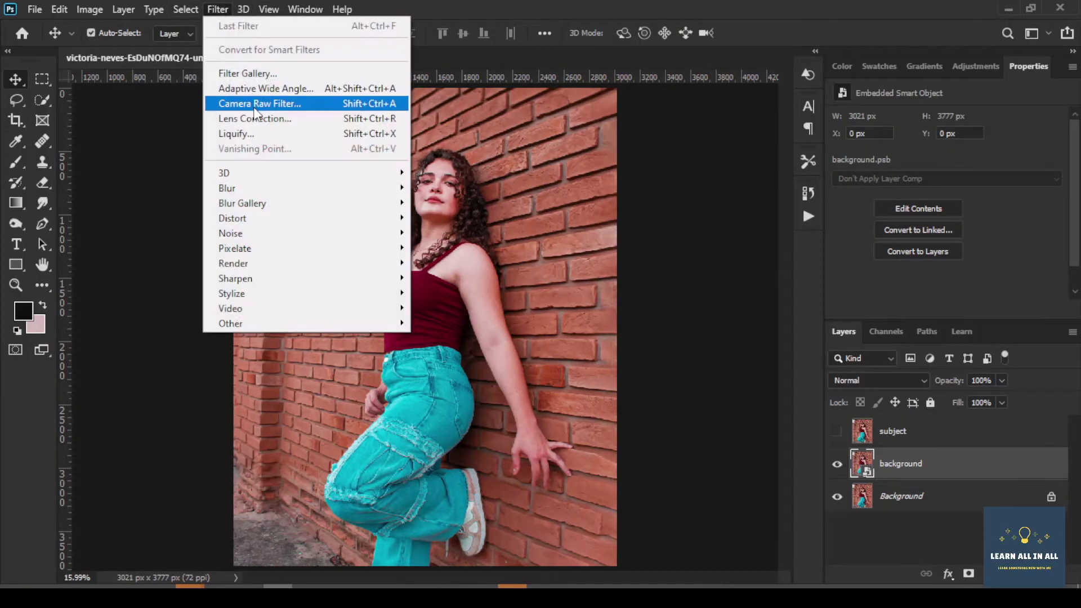
mouse_move(242, 203)
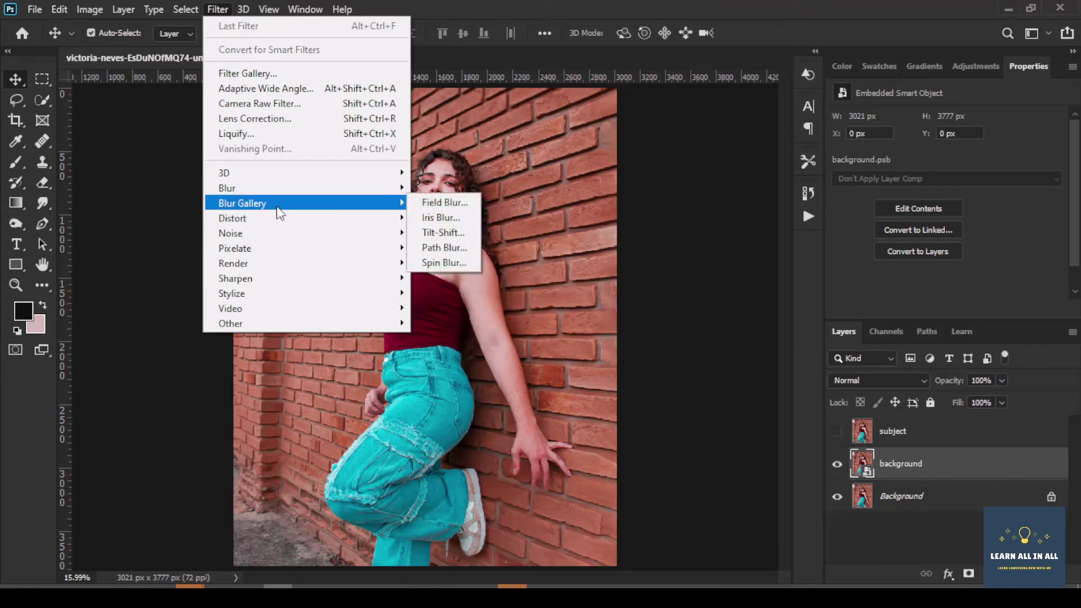
click(441, 231)
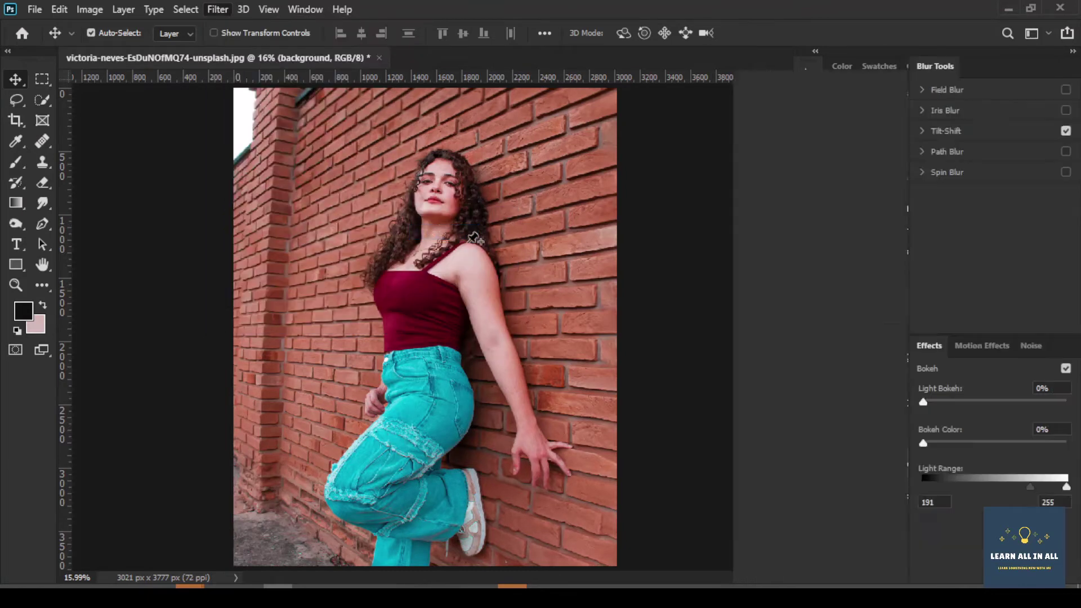
drag(454, 326, 466, 588)
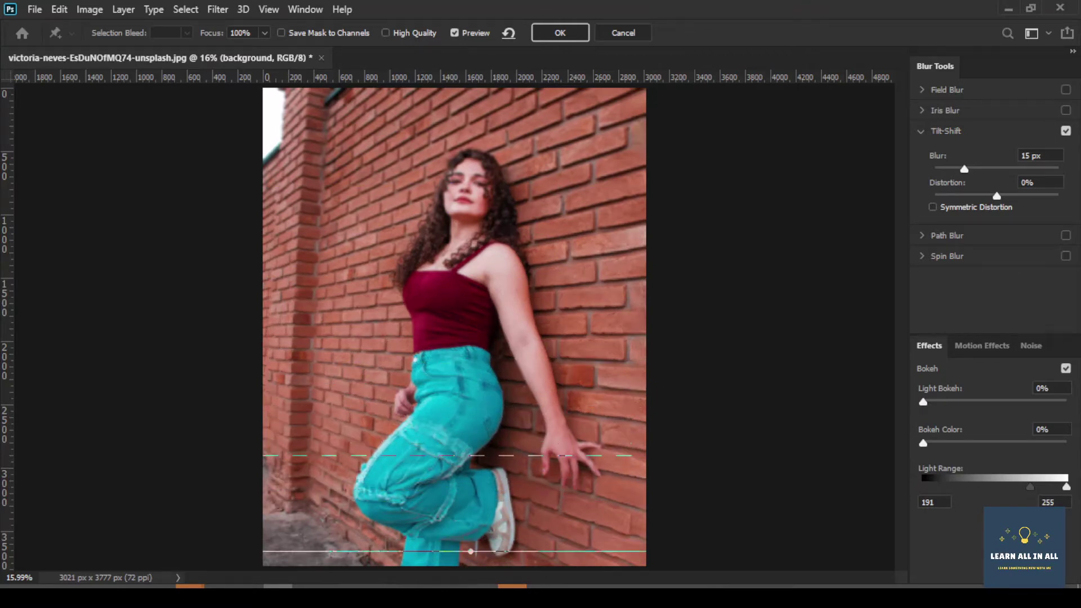
drag(467, 449, 474, 553)
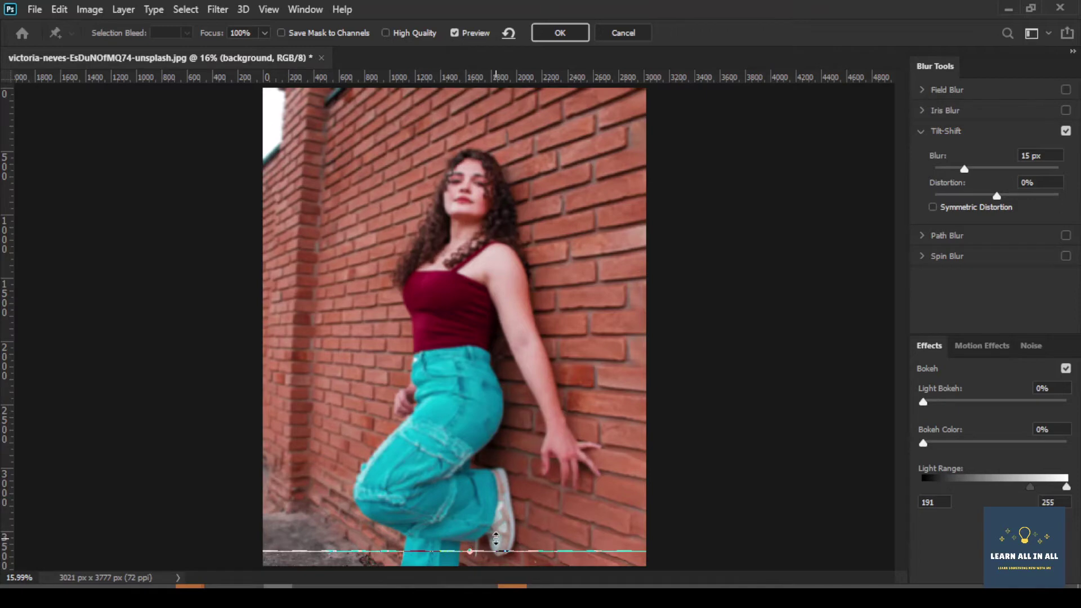
scroll(498, 524, down, 2)
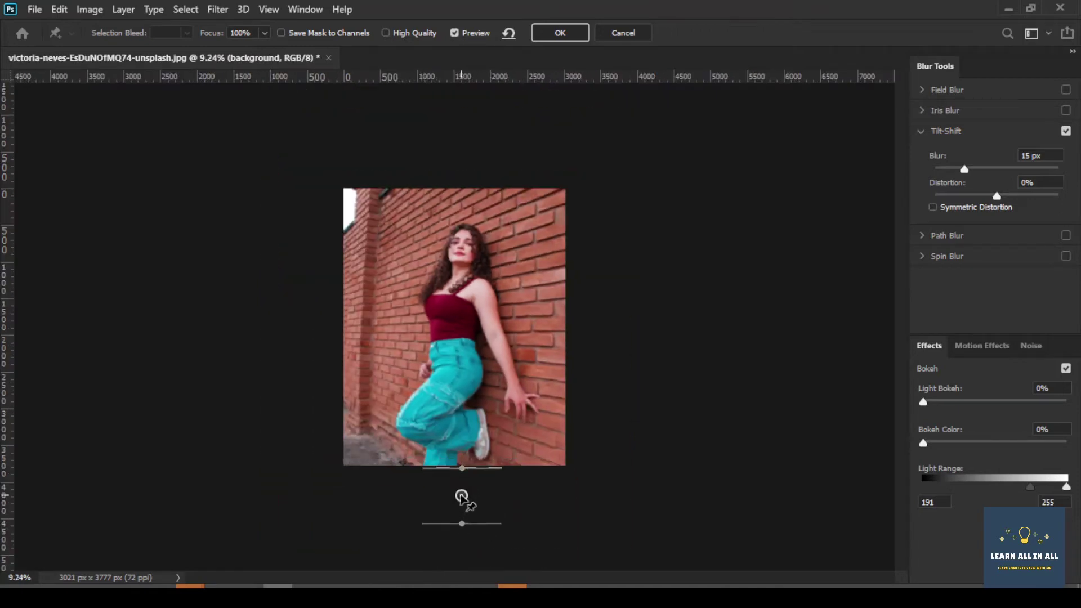
scroll(459, 322, up, 3)
scroll(460, 323, down, 1)
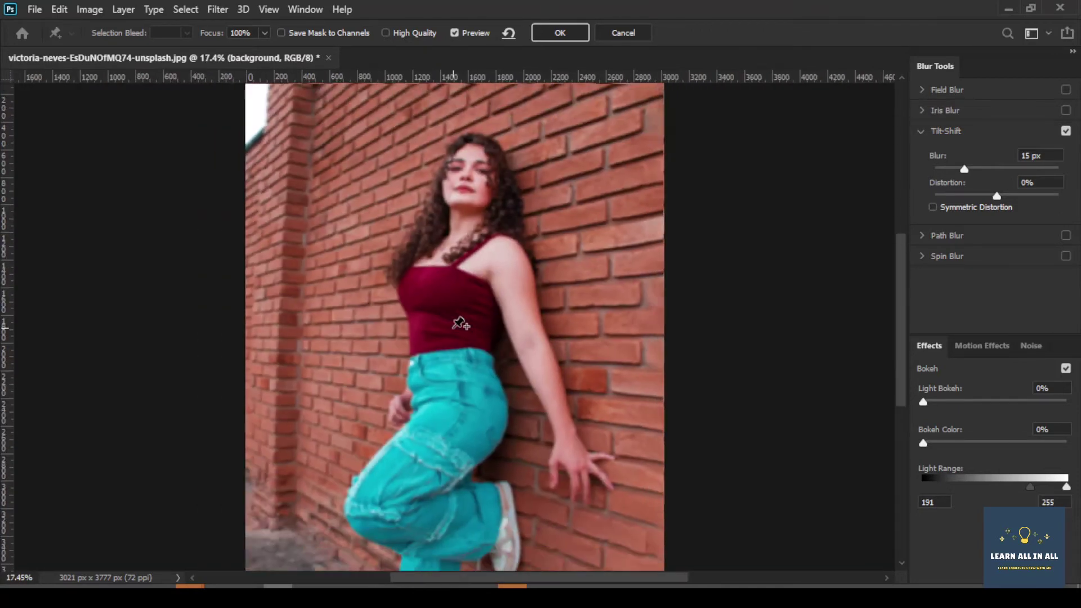
drag(963, 169, 976, 169)
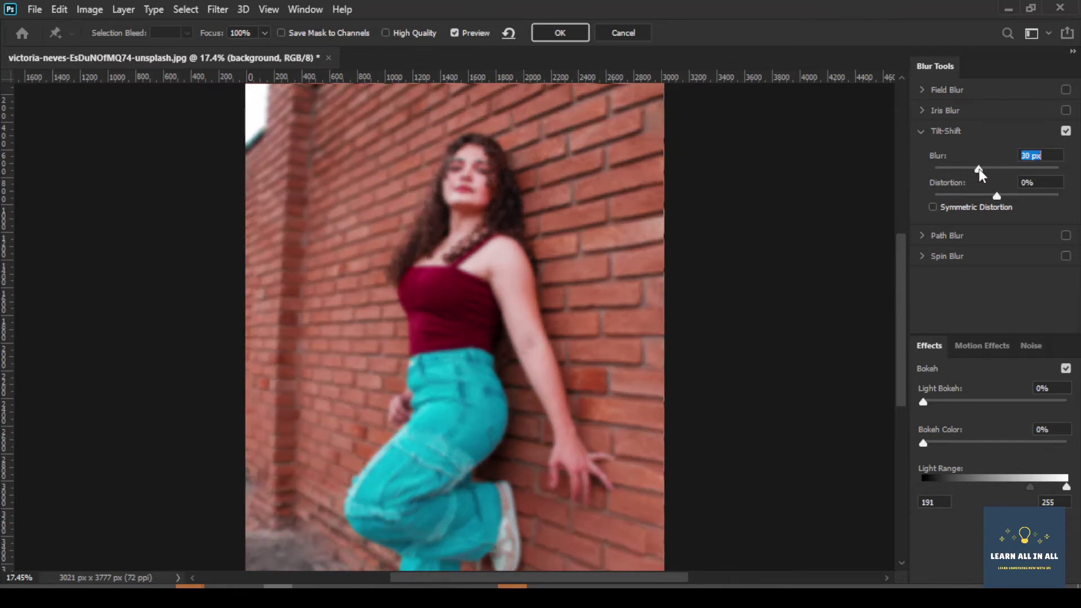
drag(980, 169, 982, 168)
click(553, 35)
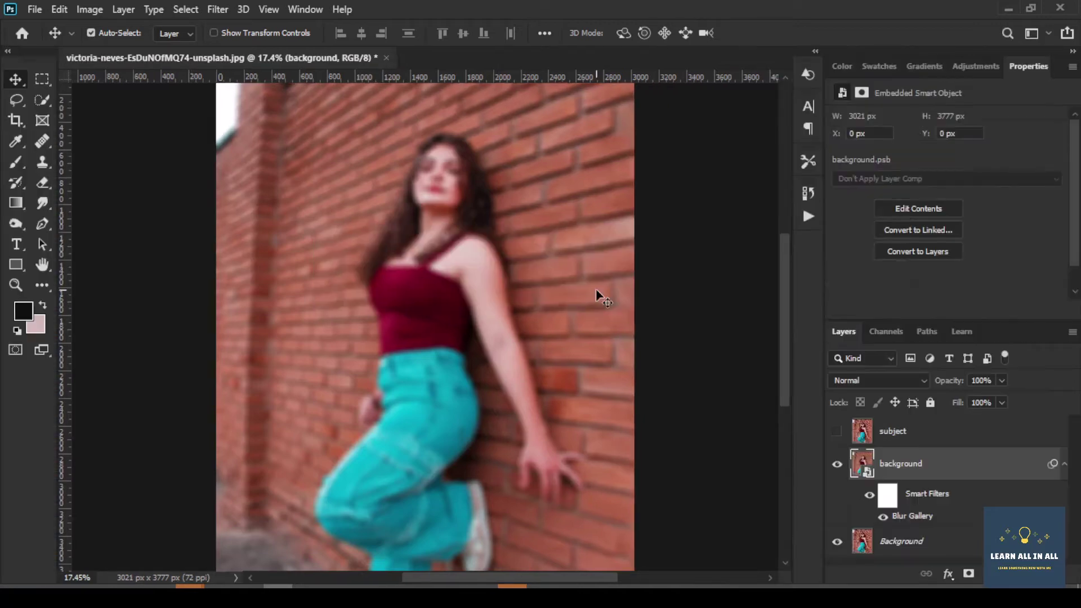
Show and select the subject layer, then auto-select the woman with Select > Subject.
click(836, 431)
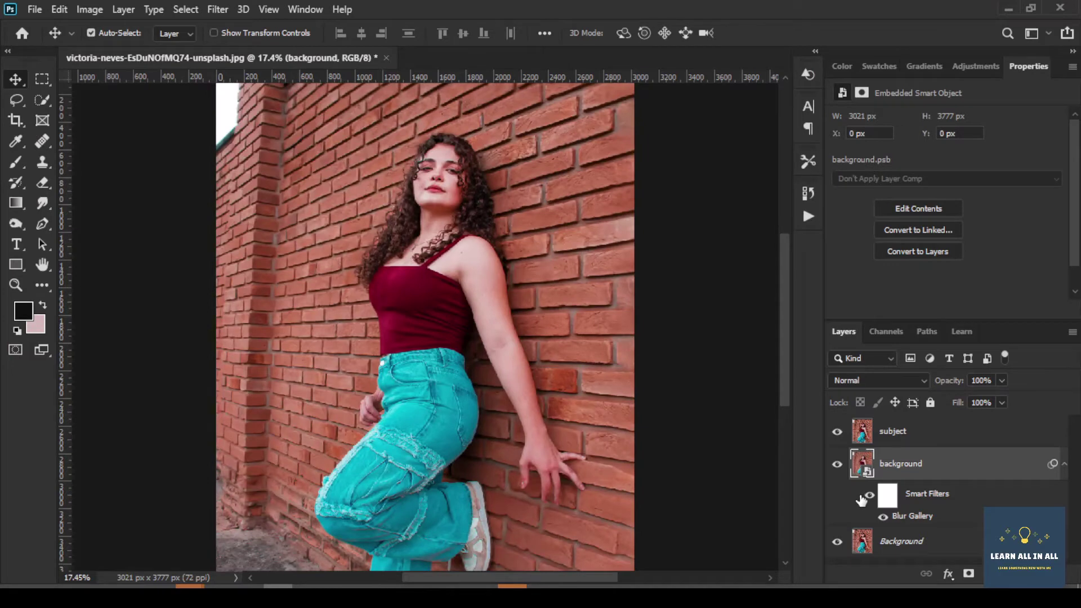
click(864, 434)
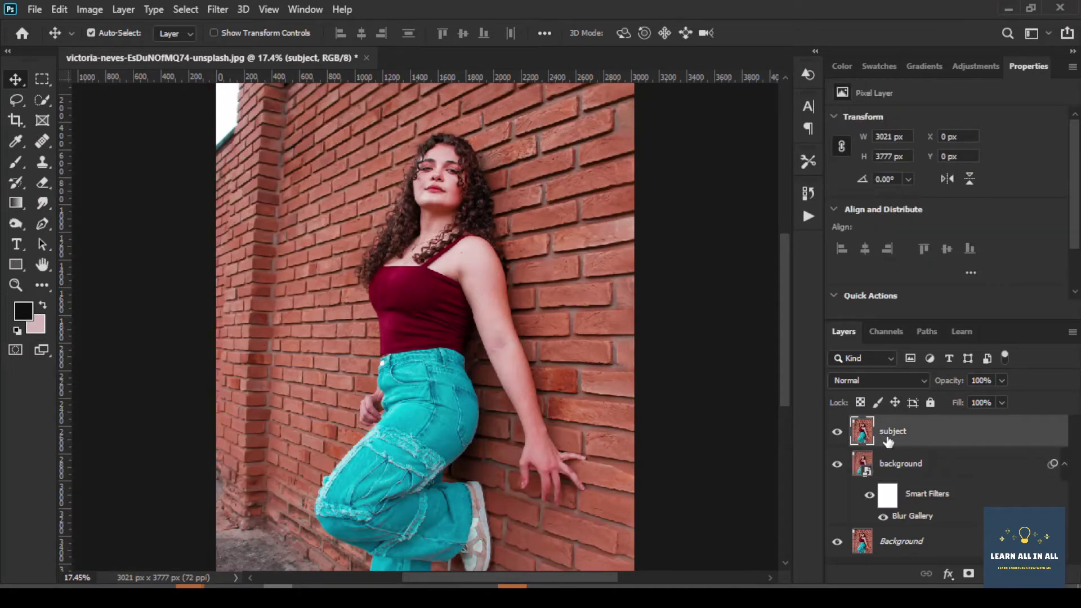
click(186, 9)
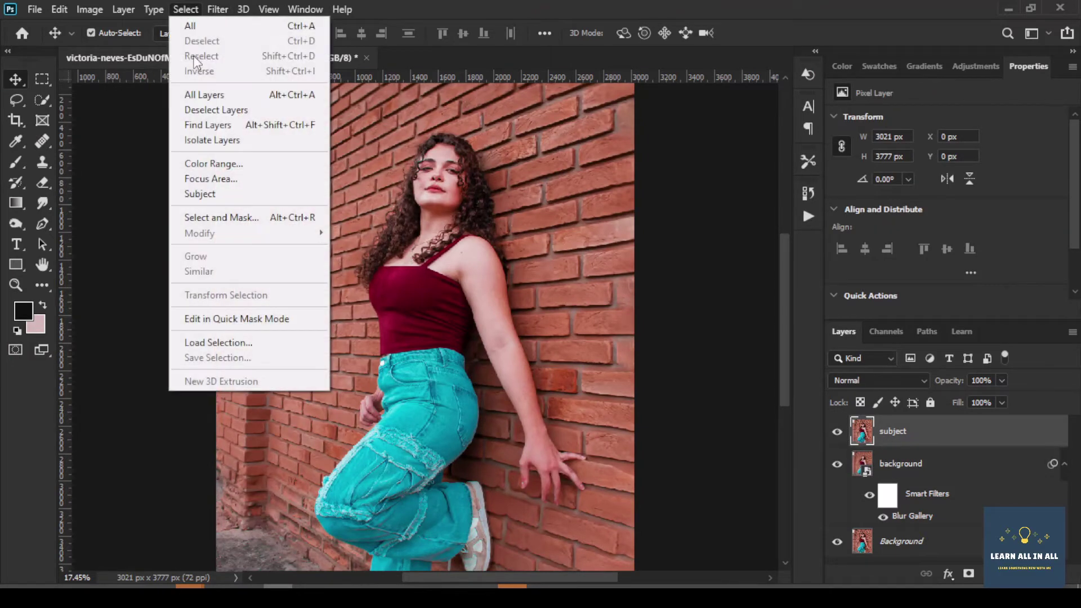
click(205, 193)
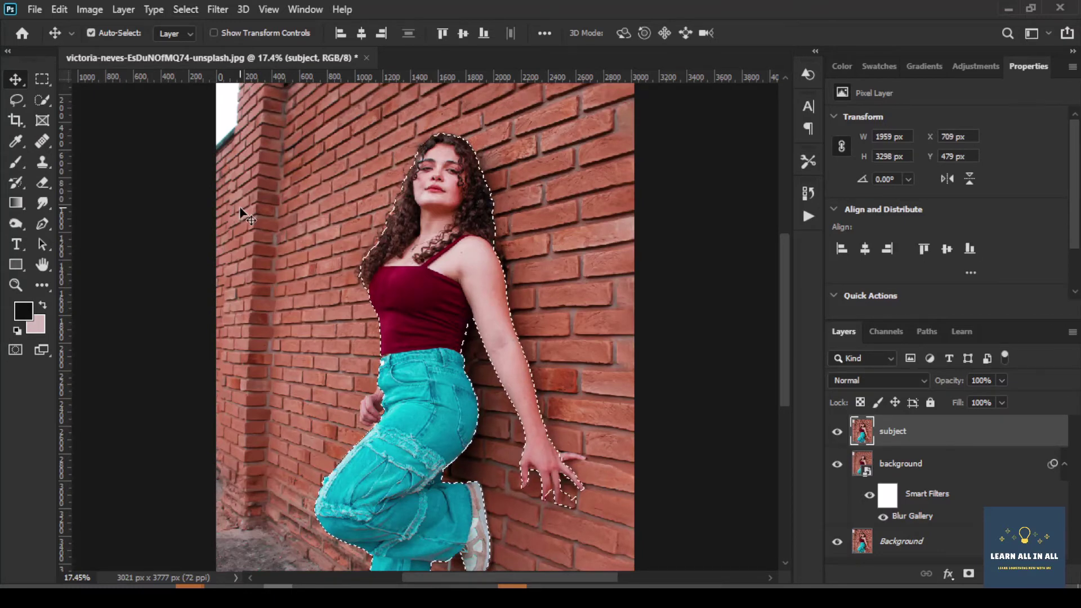
Add a layer mask of the woman to the subject layer, undo a stray move, and target the mask.
click(968, 574)
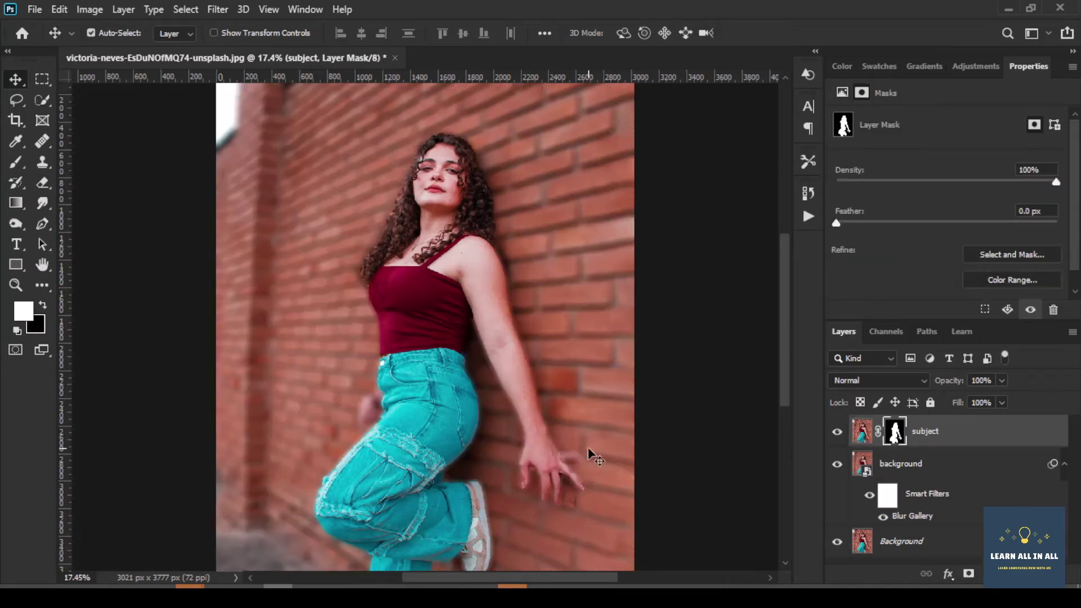
drag(348, 391, 356, 420)
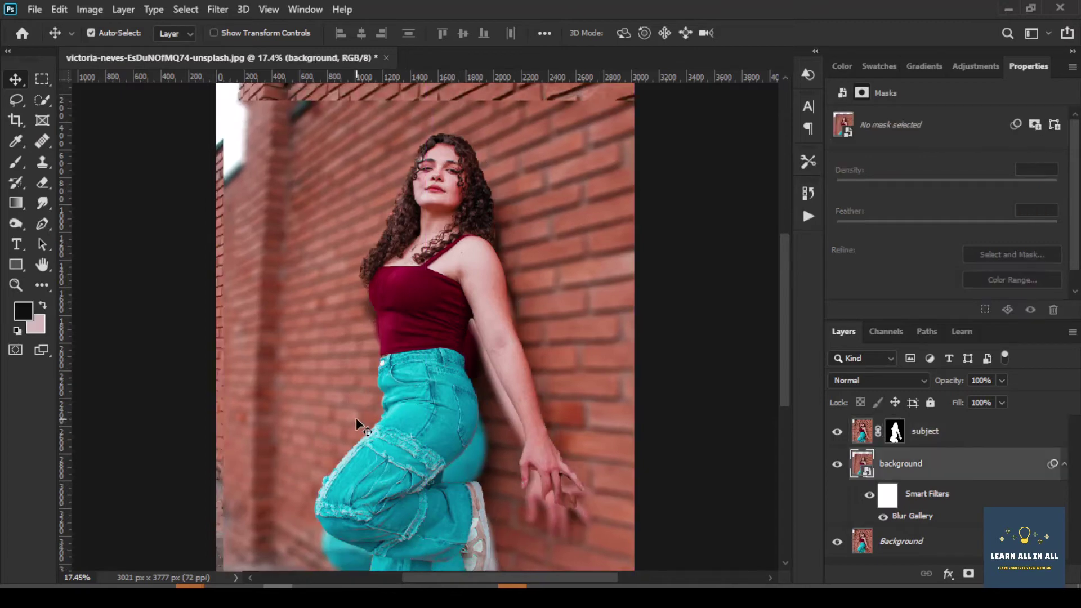
key(ctrl+z)
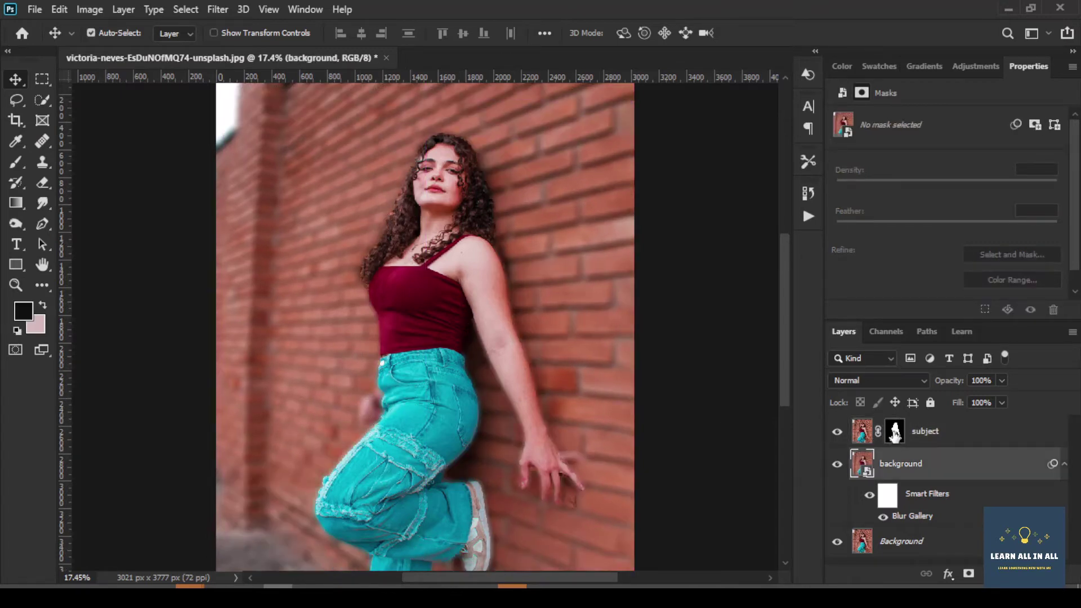
click(894, 442)
Set up a small soft round brush with 0% hardness and 14% flow.
click(16, 163)
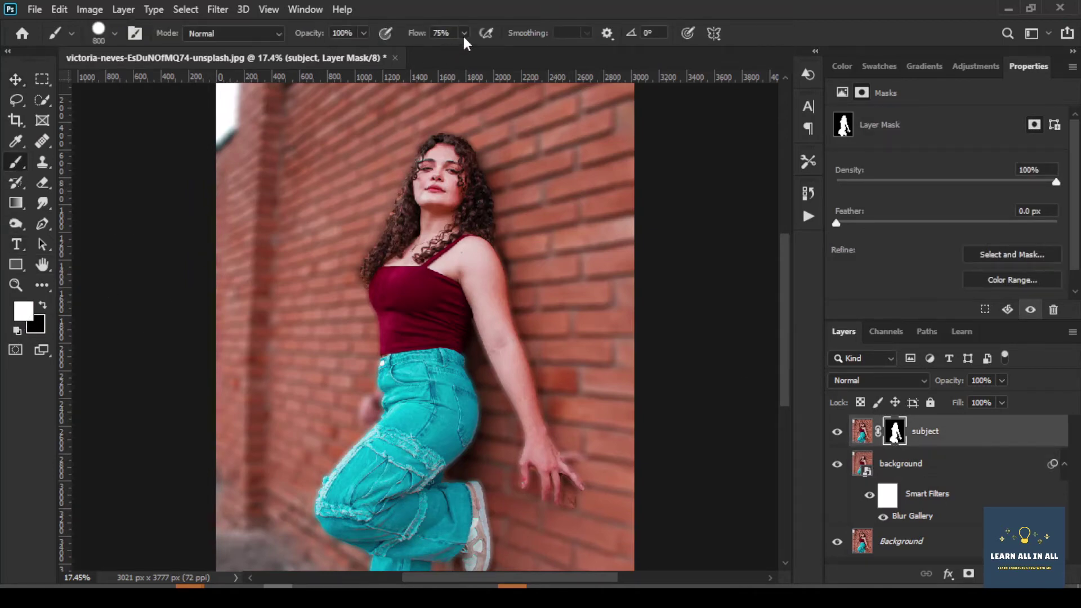
click(464, 37)
right_click(284, 190)
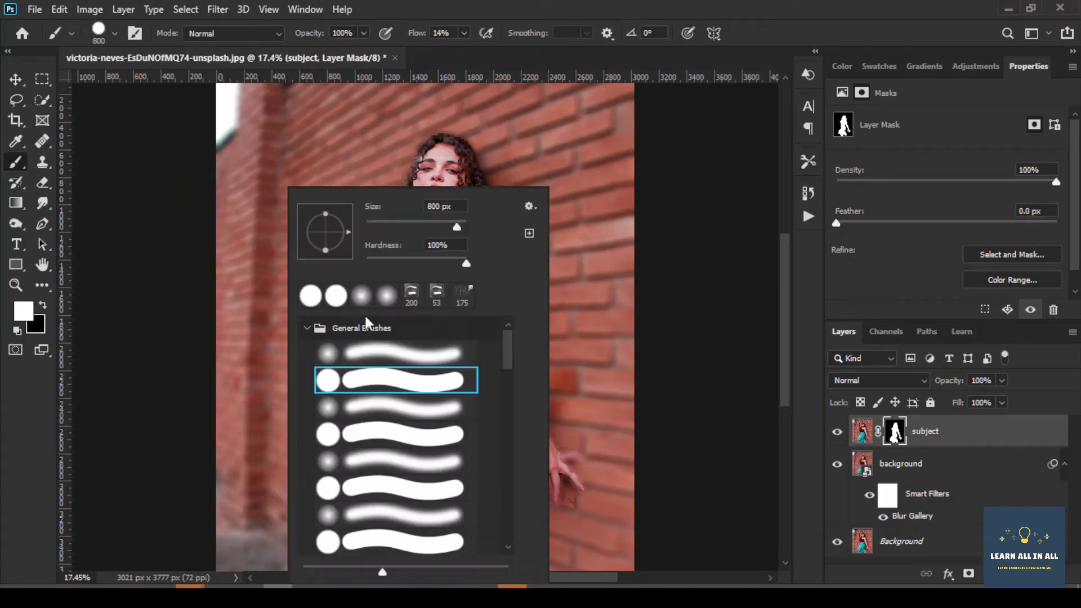
click(366, 355)
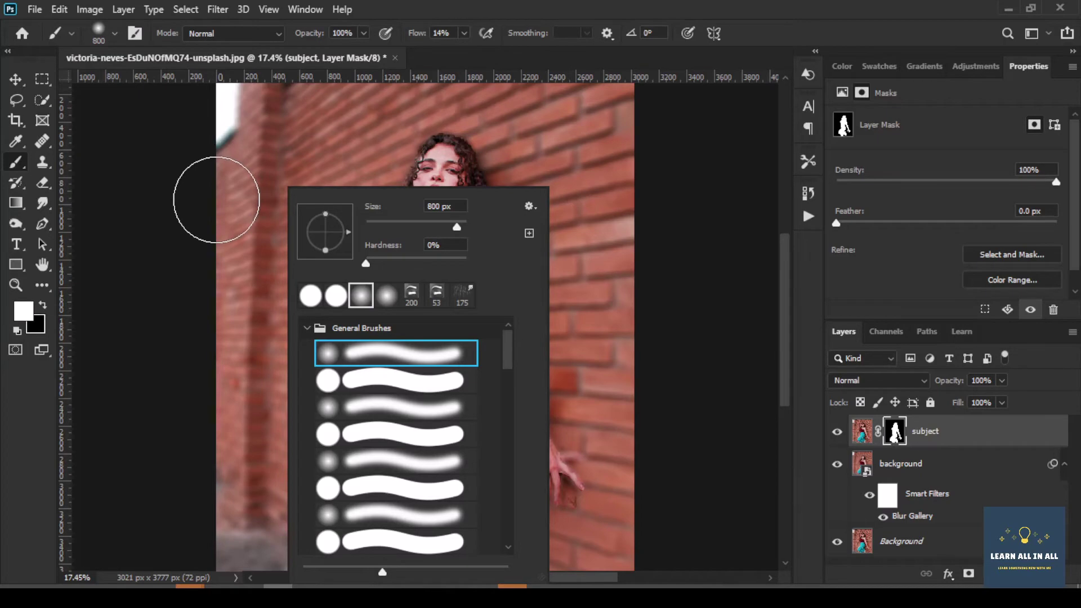
click(217, 231)
scroll(391, 279, up, 3)
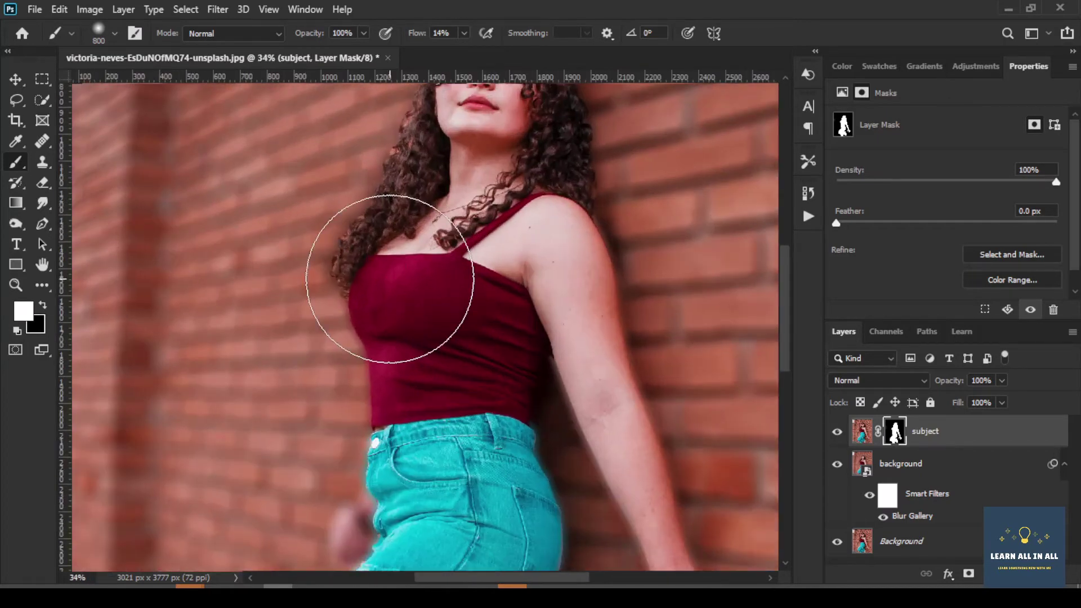
key(bracketleft)
key(bracketleft)
key(bracketleft)
key(bracketleft)
key(bracketleft)
key(bracketleft)
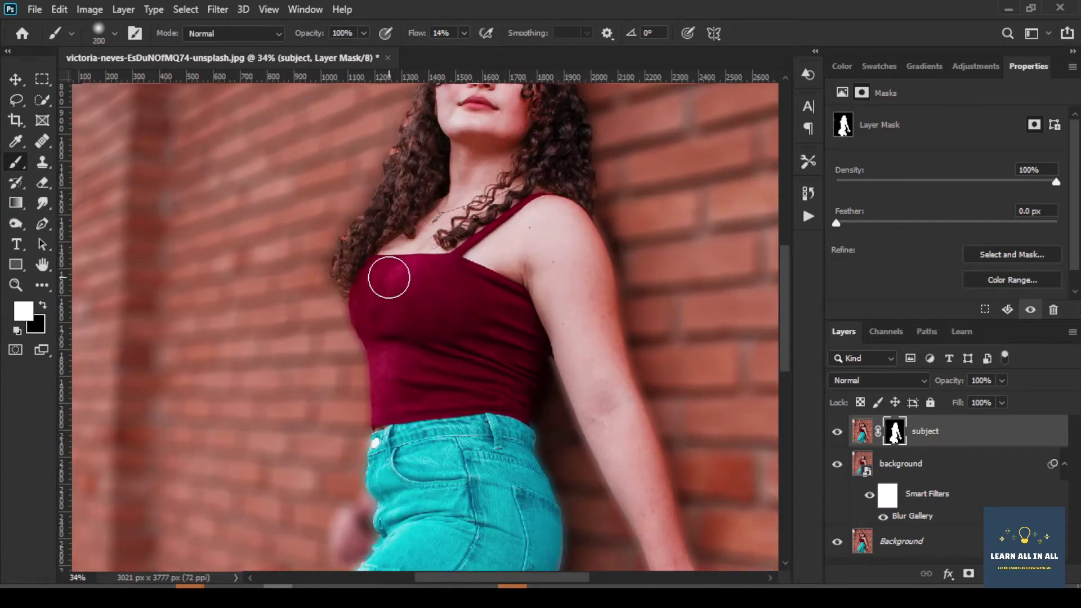
scroll(386, 425, down, 2)
scroll(356, 430, up, 3)
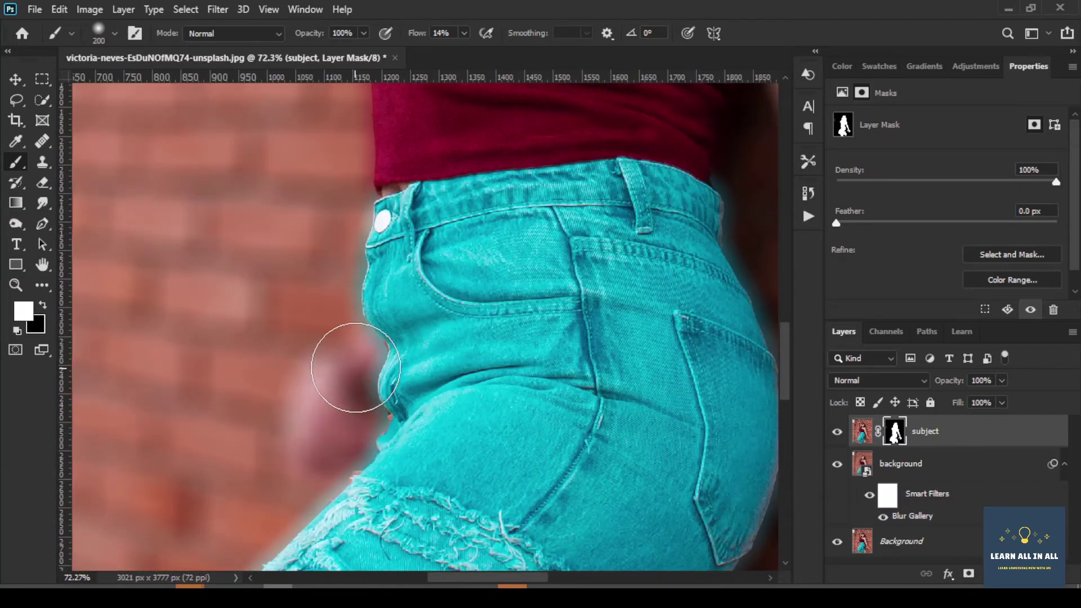
Paint the mask white by the hand and black over the dark patch under the fingers.
mouse_move(333, 420)
mouse_down()
mouse_move(331, 391)
mouse_move(326, 446)
mouse_move(351, 455)
mouse_move(350, 374)
mouse_up()
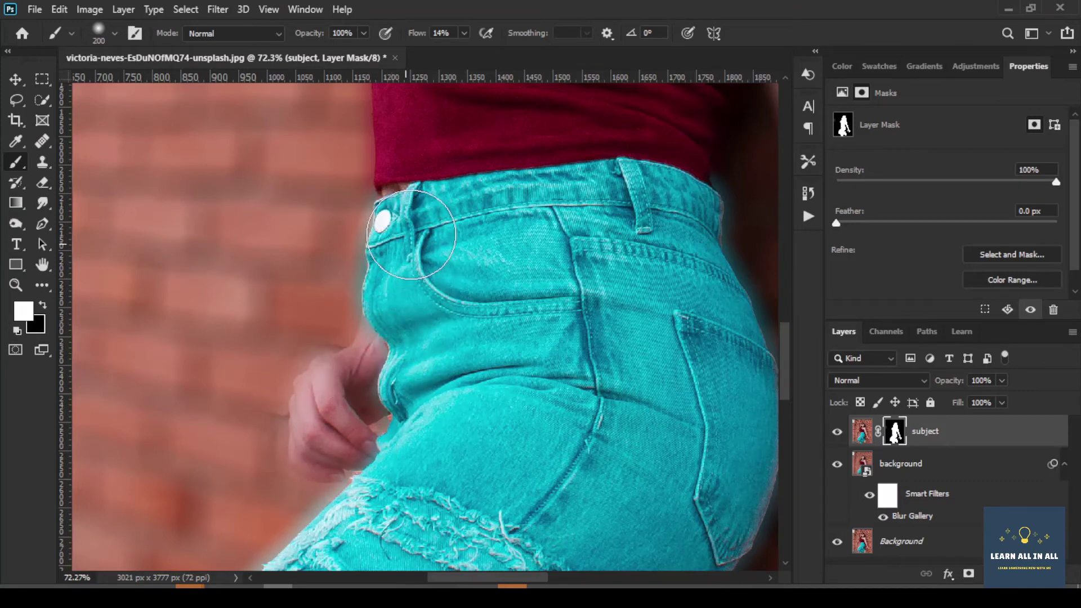
key(x)
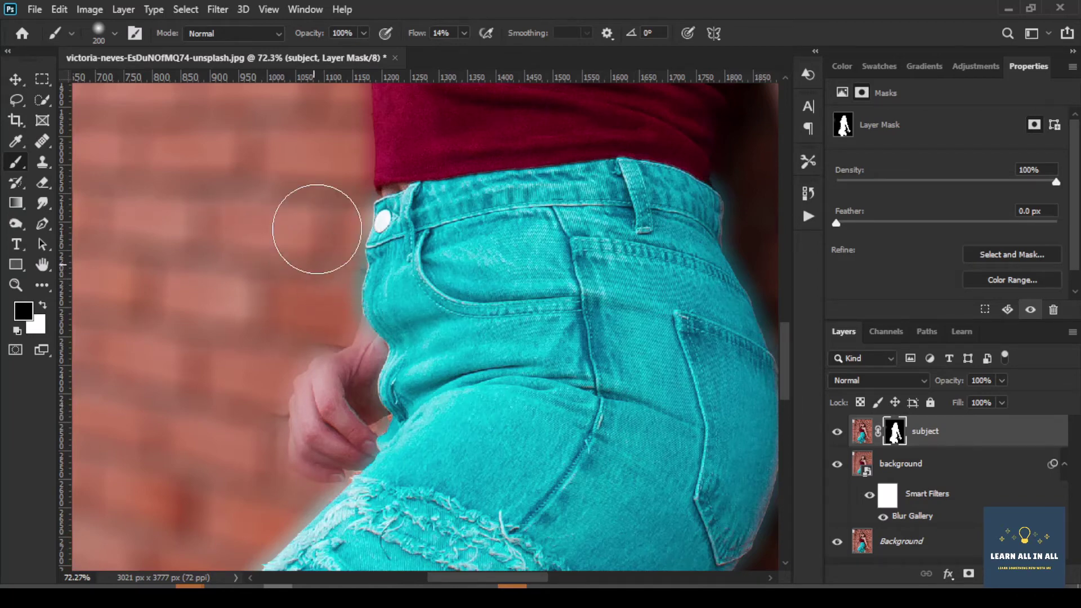
alt+scroll(320, 217, down, 5)
alt+scroll(579, 330, up, 5)
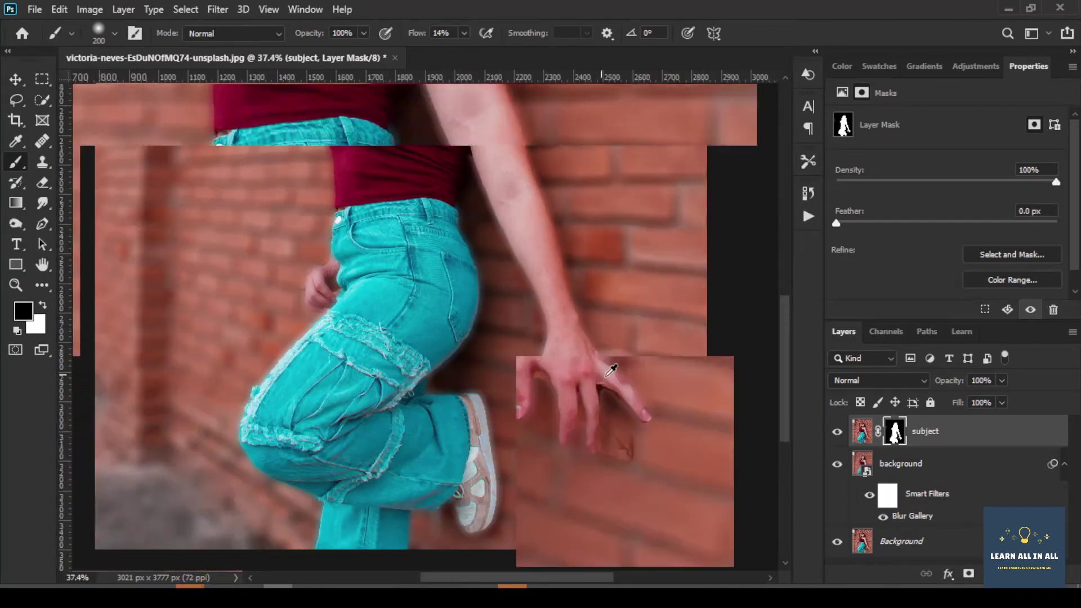
scroll(613, 506, down, 3)
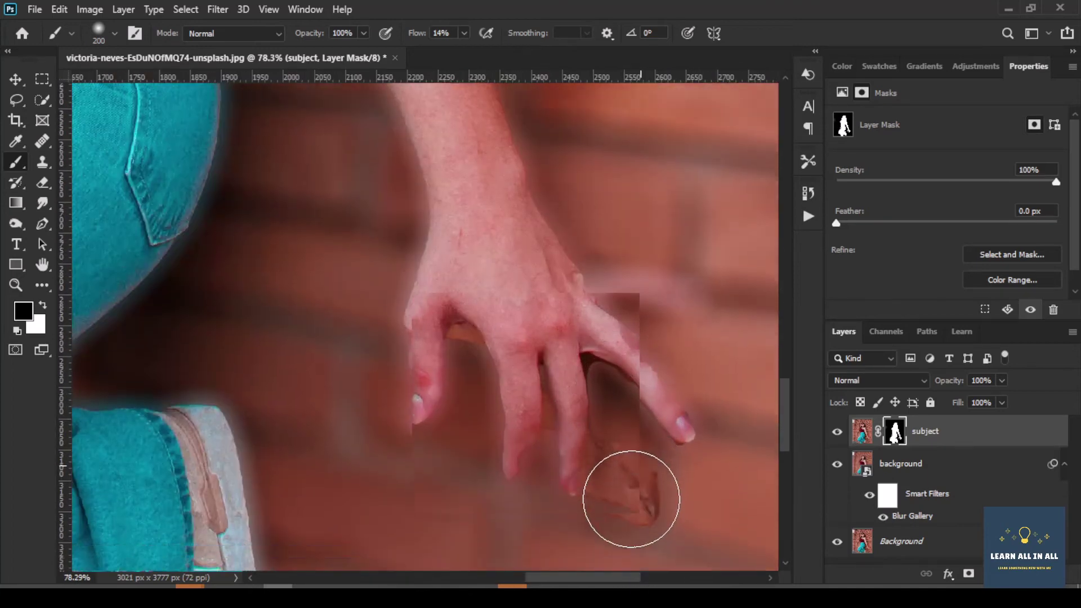
mouse_move(642, 442)
mouse_down()
mouse_move(643, 485)
mouse_move(627, 434)
mouse_up()
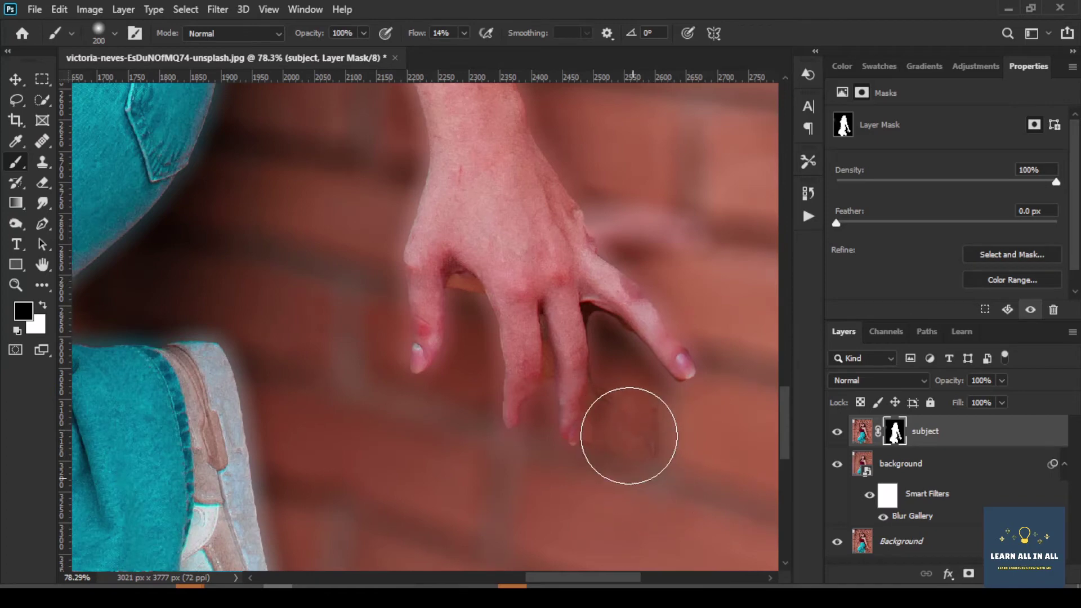
key(x)
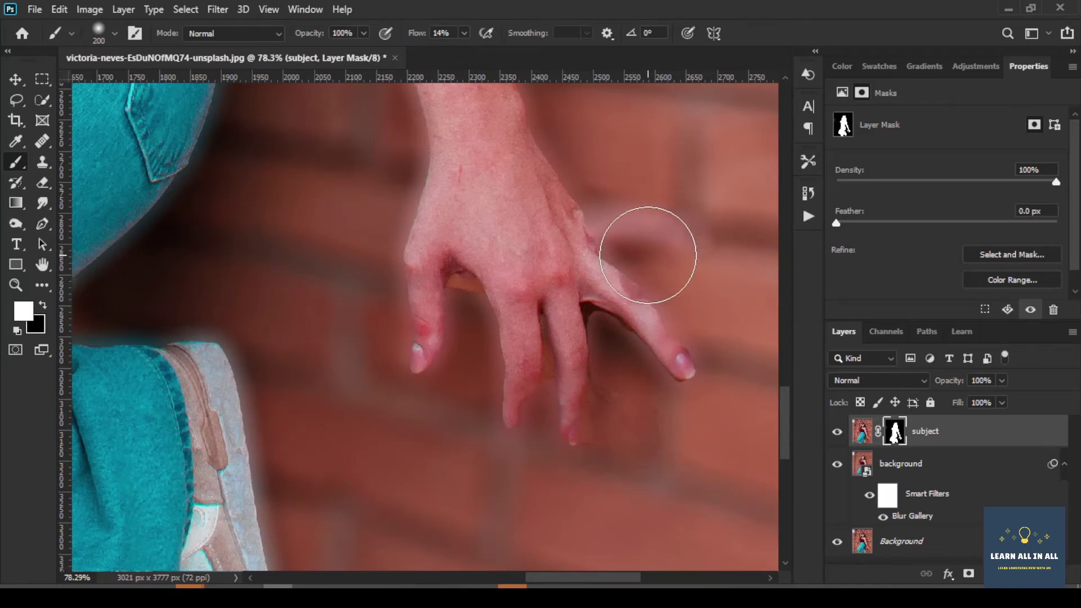
drag(647, 254, 616, 253)
With a smaller brush, touch up the mask edge between hand and jeans.
key(bracketleft)
key(bracketleft)
key(bracketleft)
key(bracketleft)
key(bracketleft)
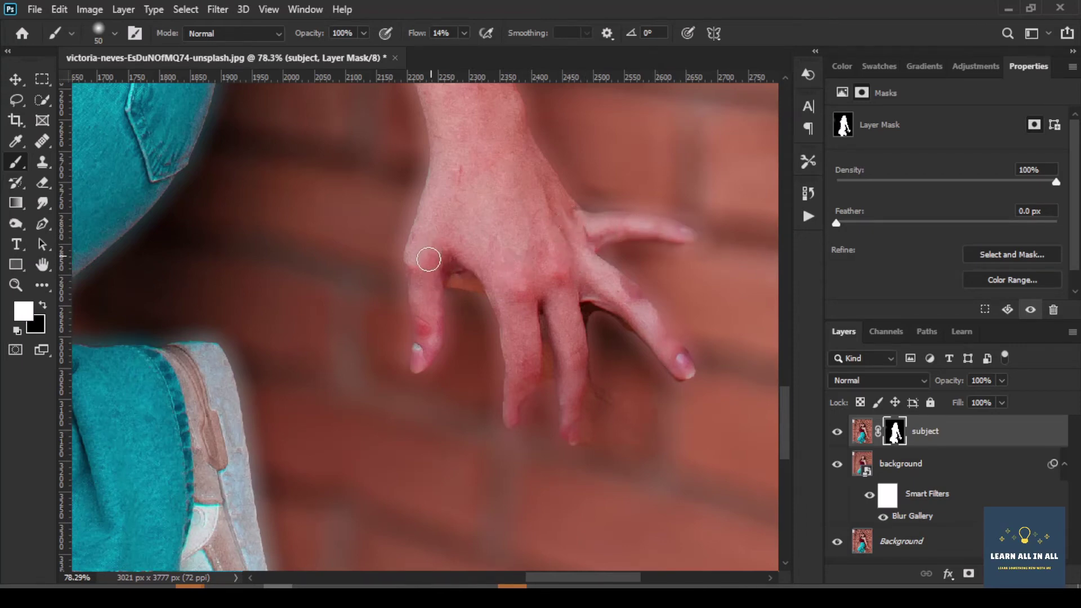
scroll(425, 342, down, 2)
scroll(425, 341, down, 2)
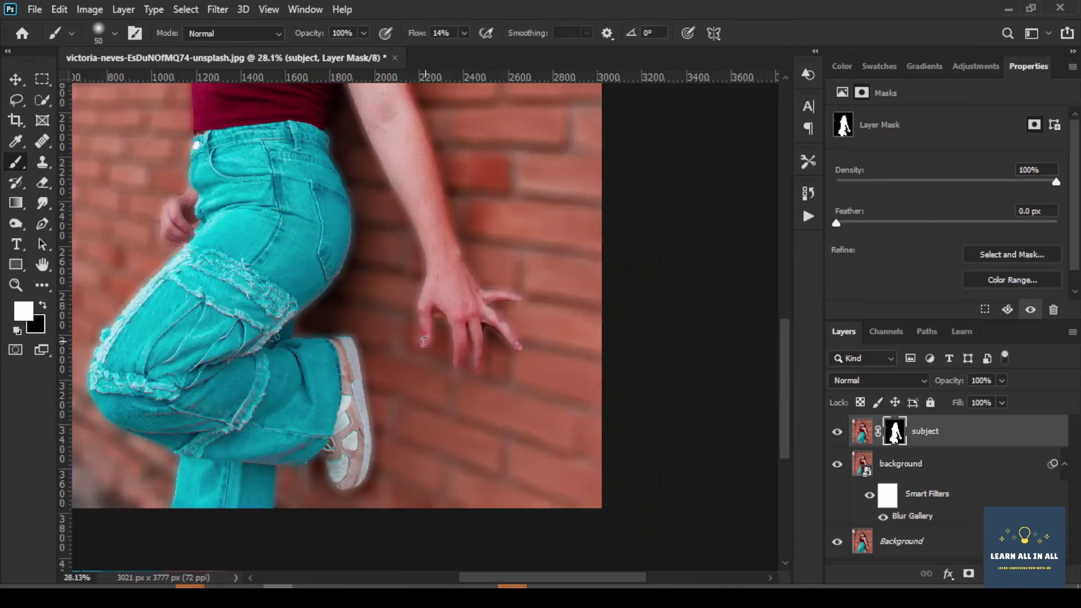
scroll(175, 275, up, 2)
scroll(175, 274, up, 2)
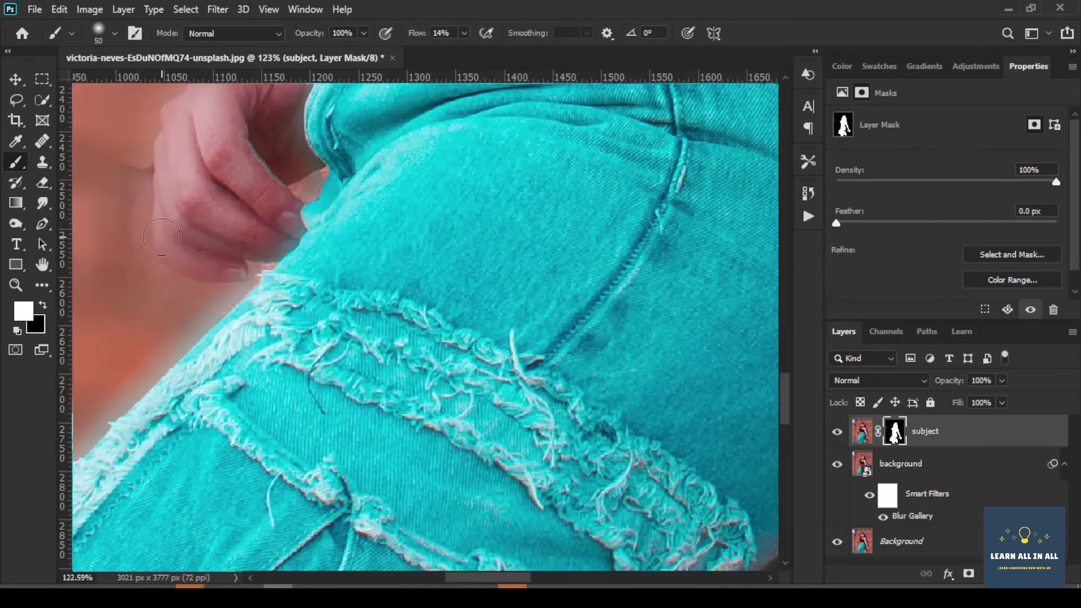
mouse_move(193, 274)
mouse_down()
mouse_move(258, 277)
mouse_move(266, 121)
mouse_up()
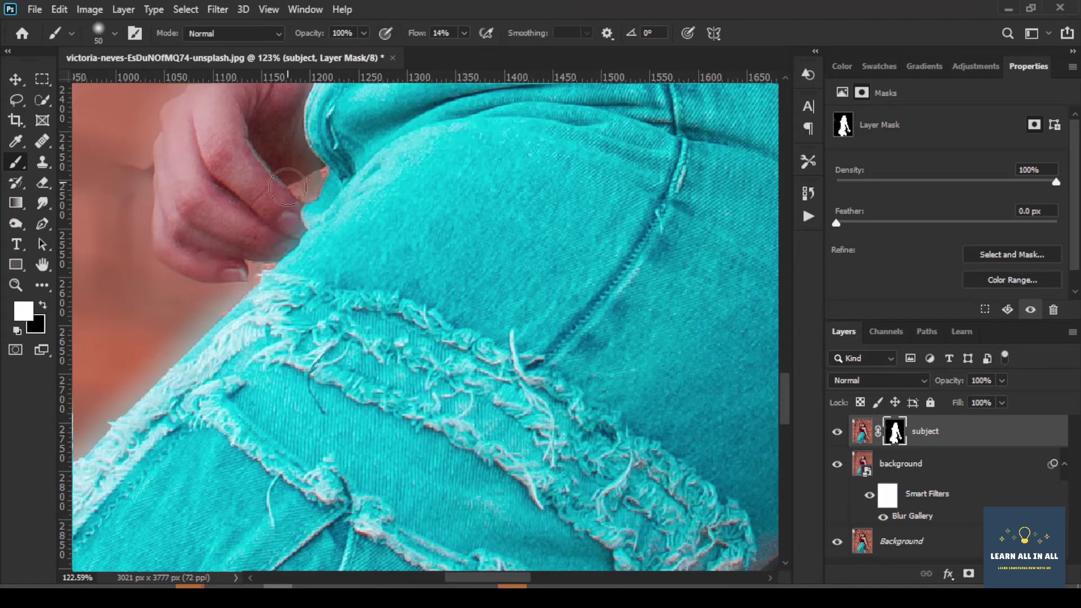
key(x)
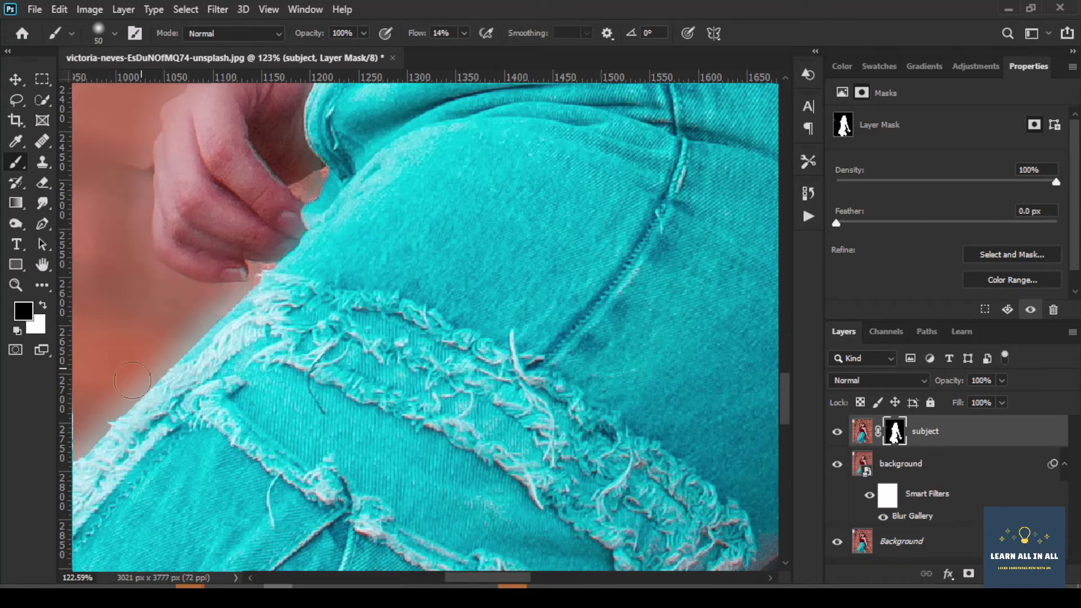
key(ctrl+0)
Paint white on the mask to restore loose hair strands along the left edge.
scroll(153, 363, down, 3)
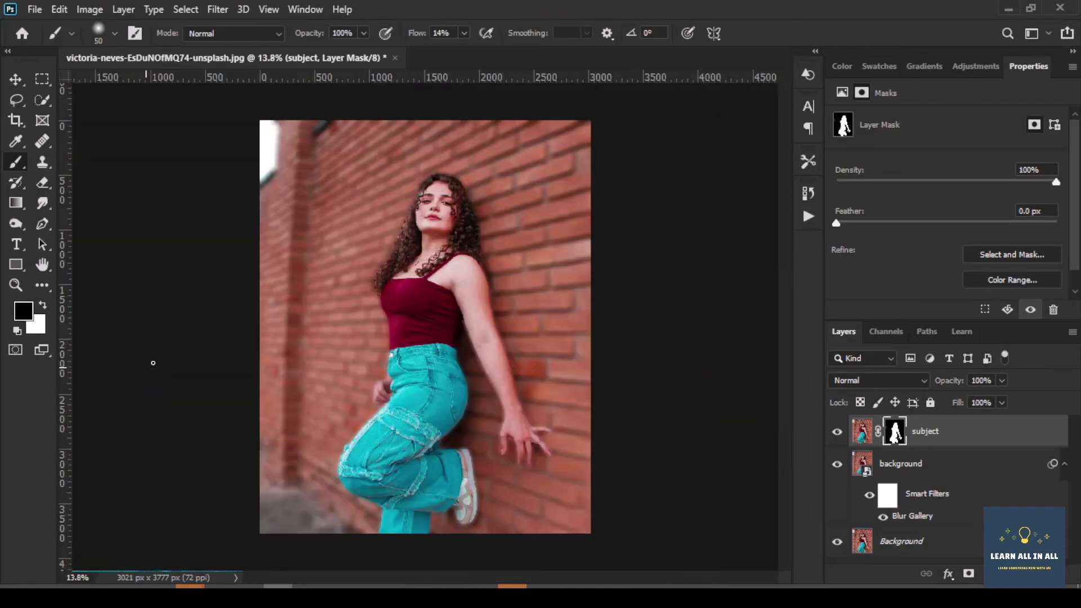
scroll(407, 185, up, 2)
scroll(407, 185, up, 4)
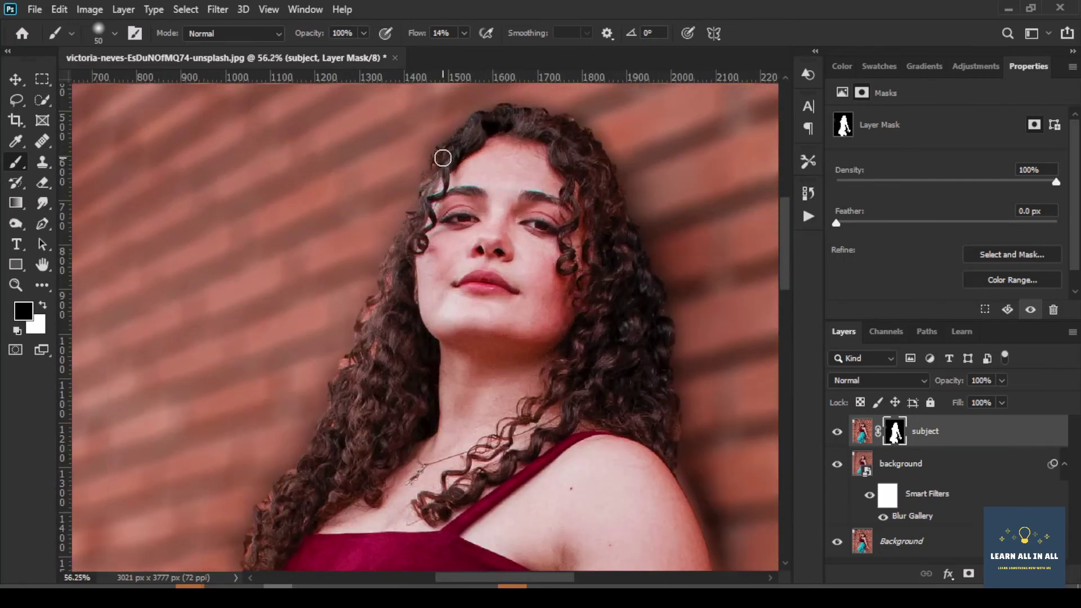
key(x)
scroll(442, 157, up, 2)
scroll(447, 144, up, 2)
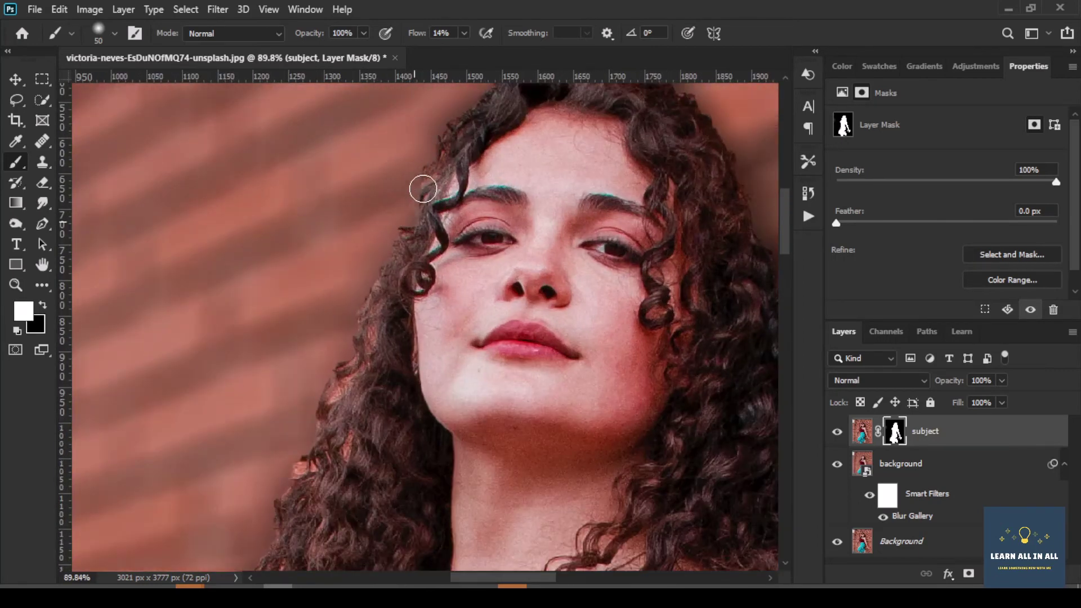
drag(391, 264, 432, 154)
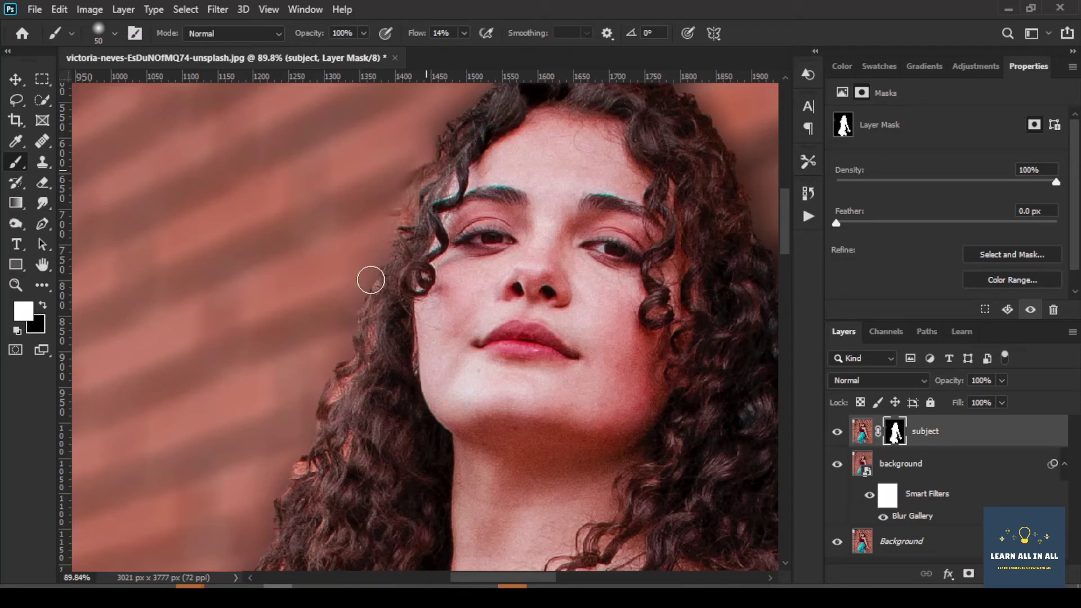
drag(373, 269, 279, 511)
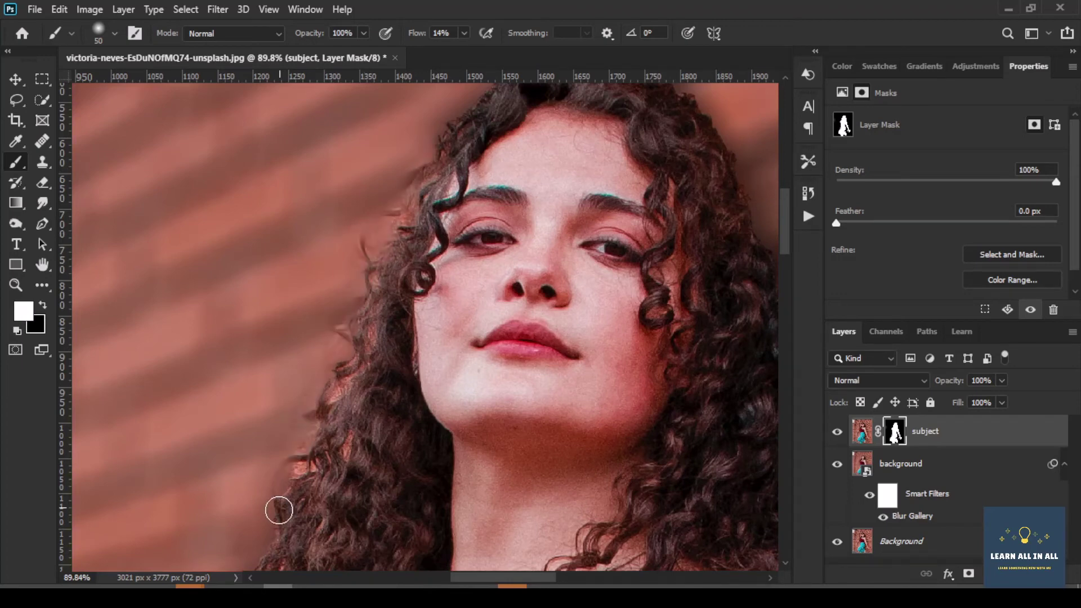
Restore more hair wisps along the edge, then paint black over a stray patch beside the hair.
scroll(279, 510, down, 5)
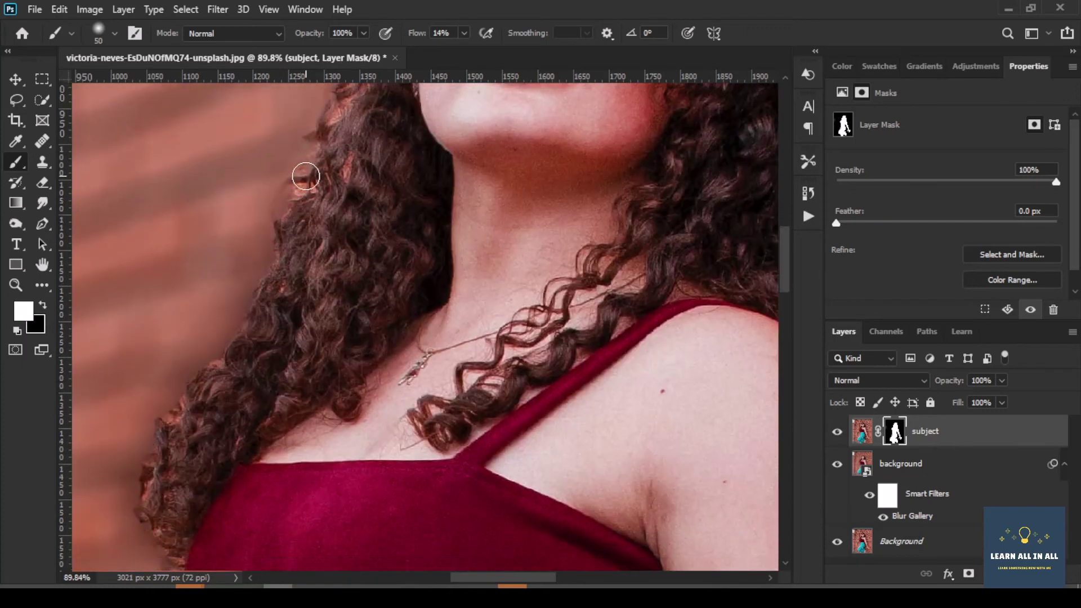
drag(306, 176, 250, 304)
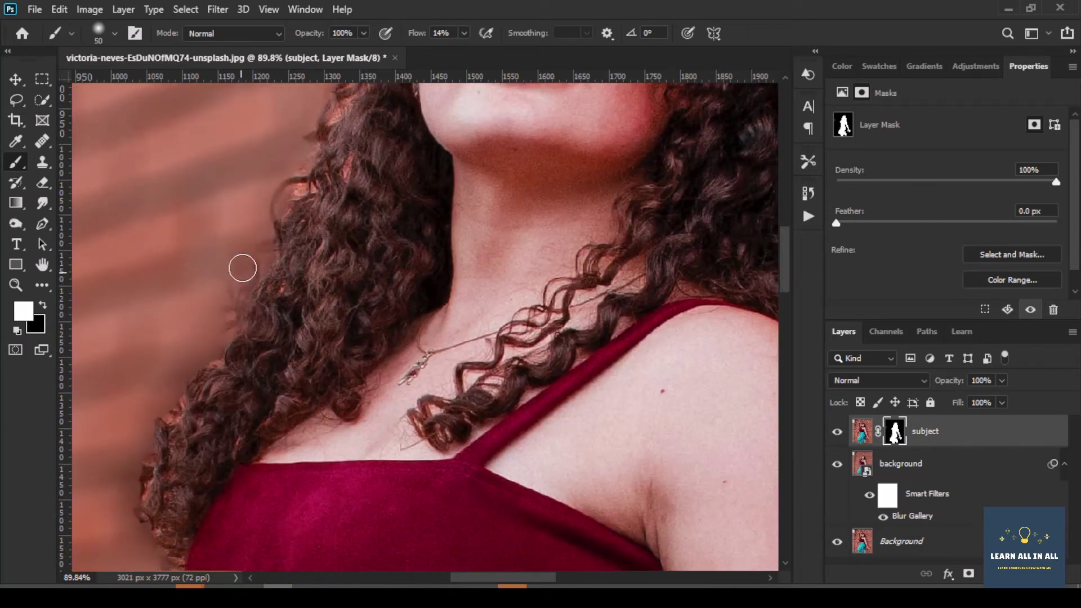
mouse_move(242, 268)
mouse_down()
mouse_move(138, 494)
mouse_move(137, 453)
mouse_move(129, 459)
mouse_up()
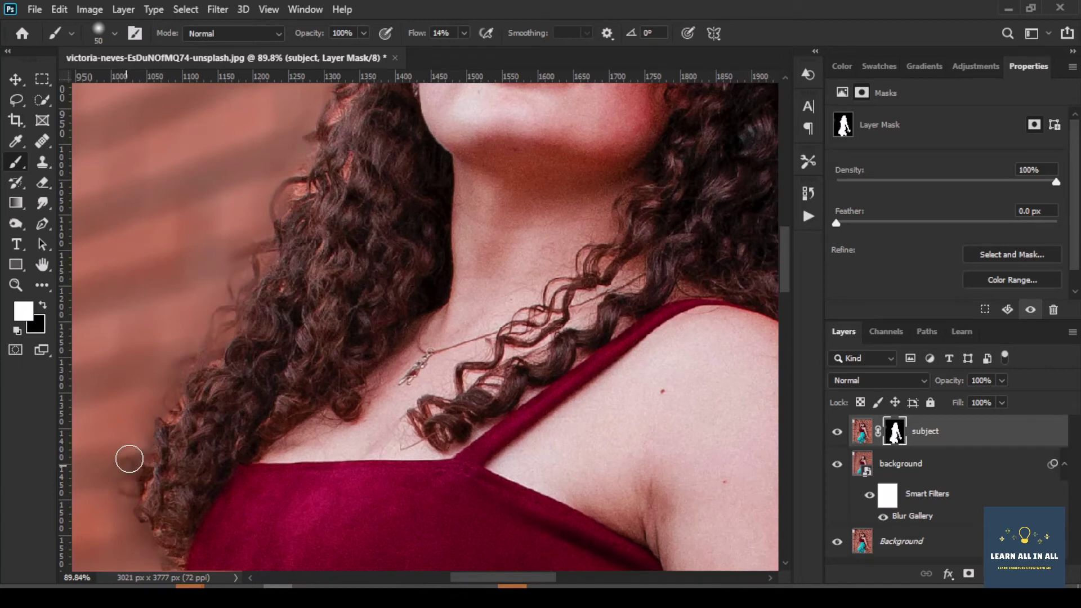
mouse_move(129, 459)
mouse_down()
mouse_move(330, 132)
mouse_move(315, 174)
mouse_up()
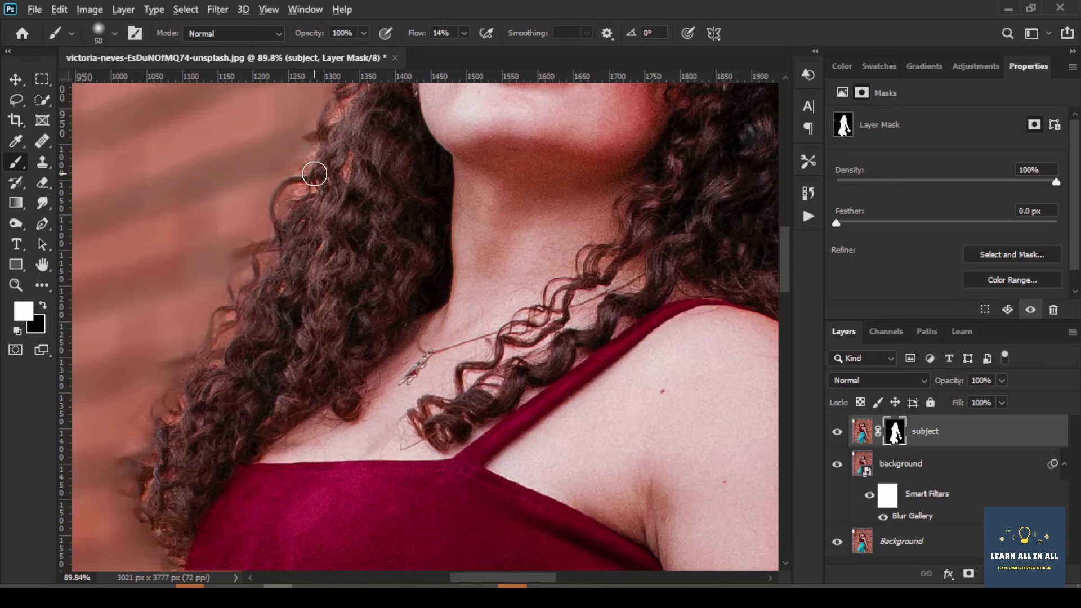
scroll(315, 173, down, 4)
scroll(456, 177, up, 1)
scroll(403, 178, up, 2)
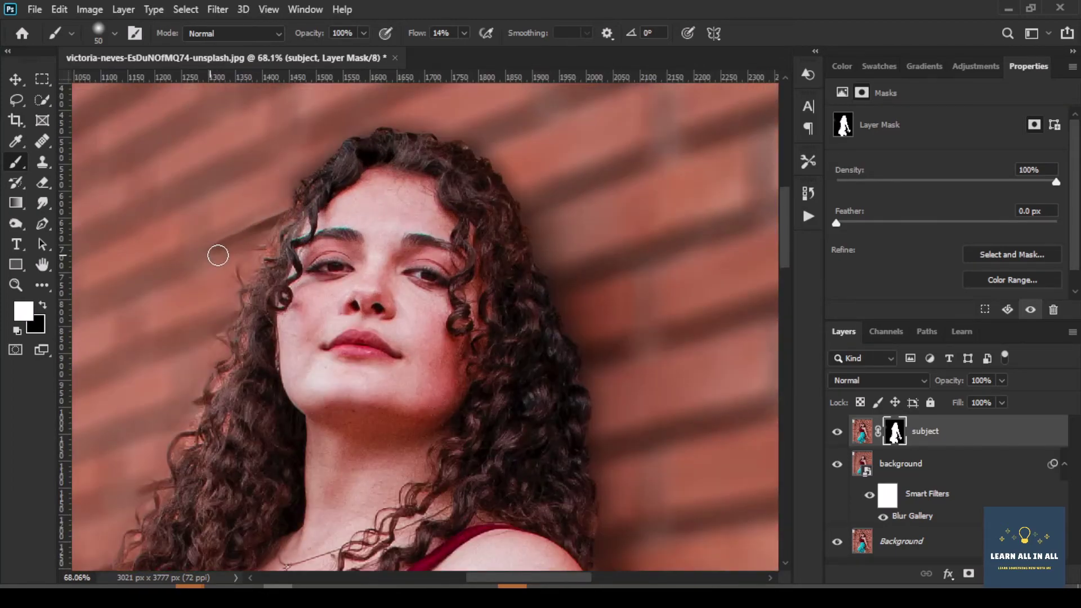
drag(195, 256, 205, 258)
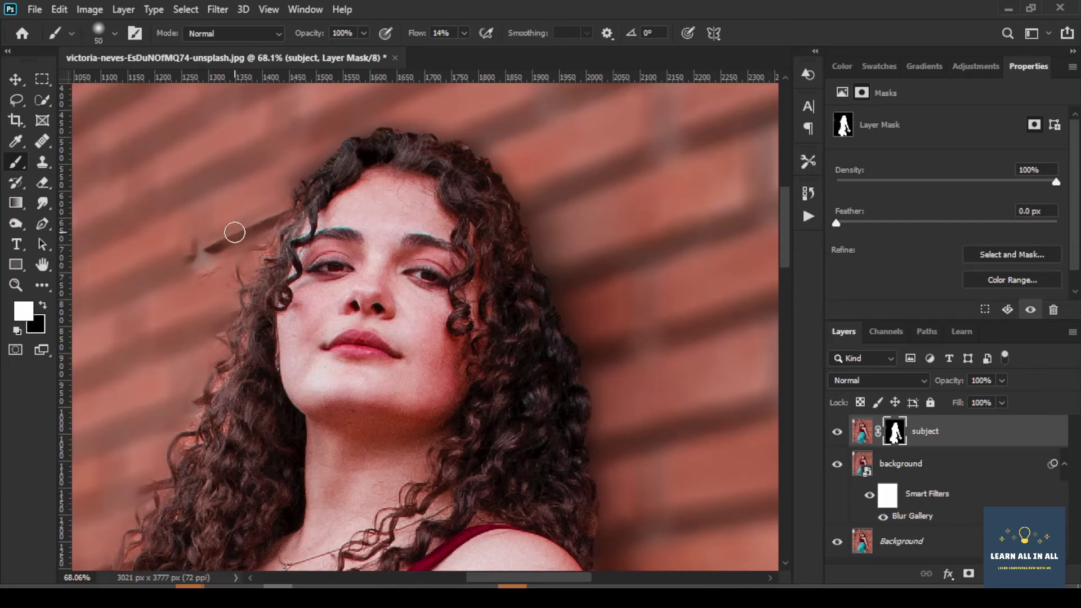
key(x)
drag(208, 251, 205, 258)
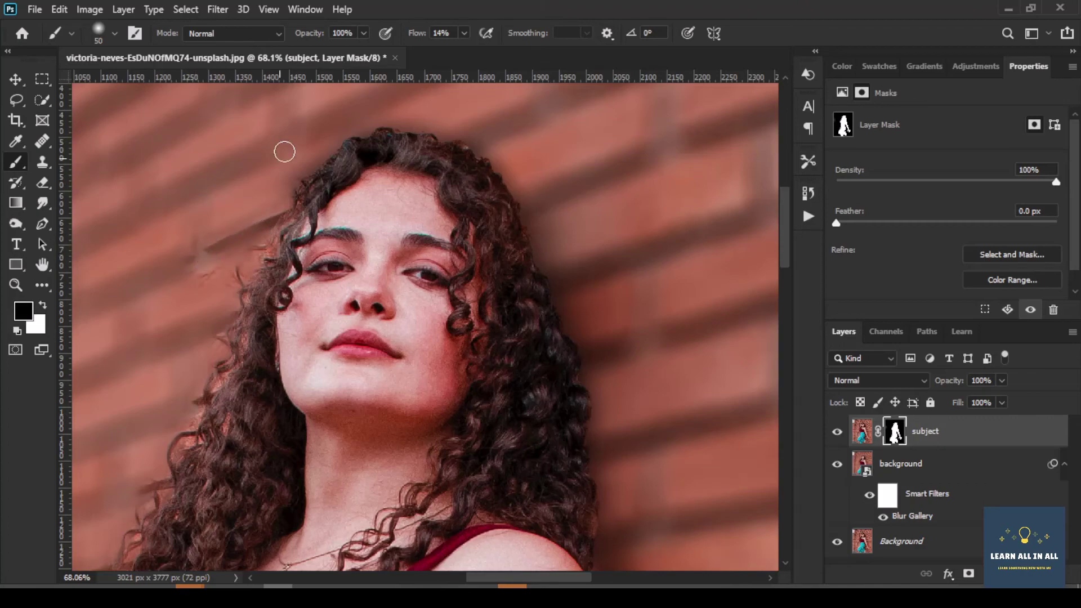
scroll(533, 284, down, 2)
Select the subject and background layers and group them into Group 1 with Ctrl+G.
scroll(538, 283, down, 3)
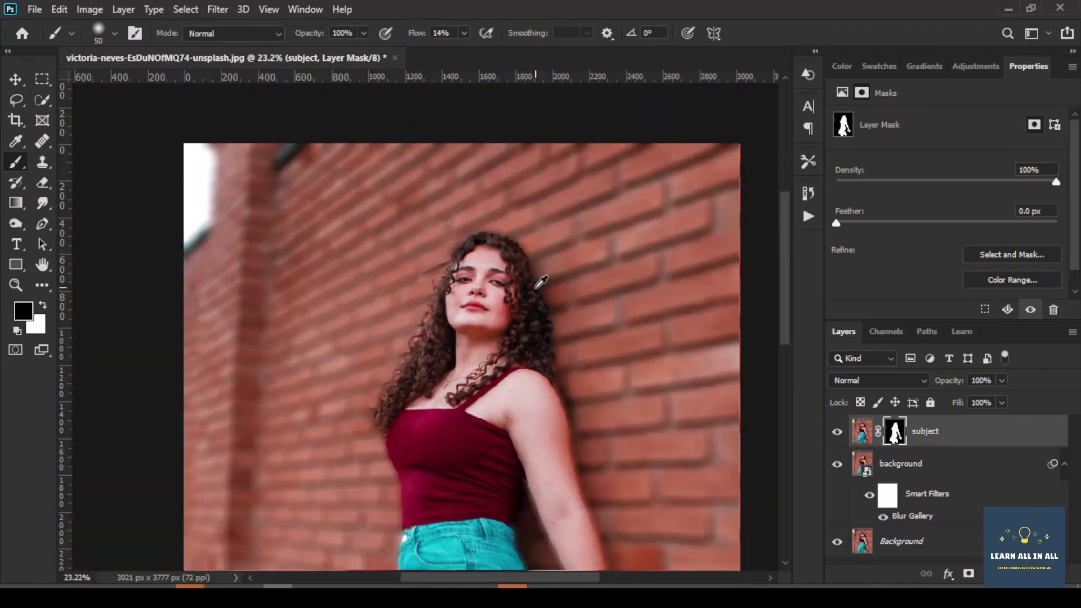
scroll(540, 281, down, 2)
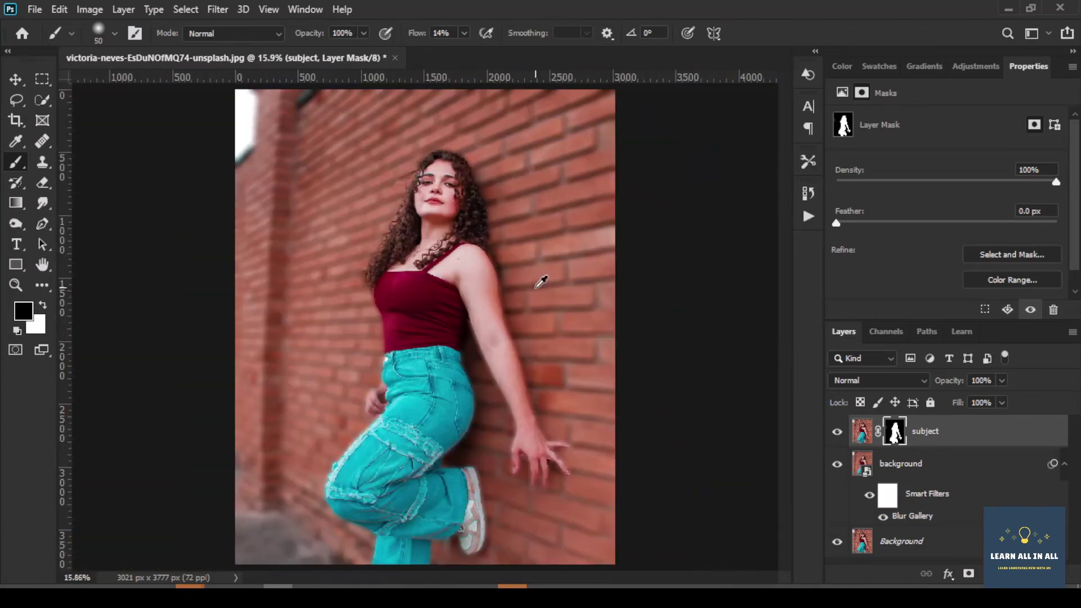
shift+click(945, 469)
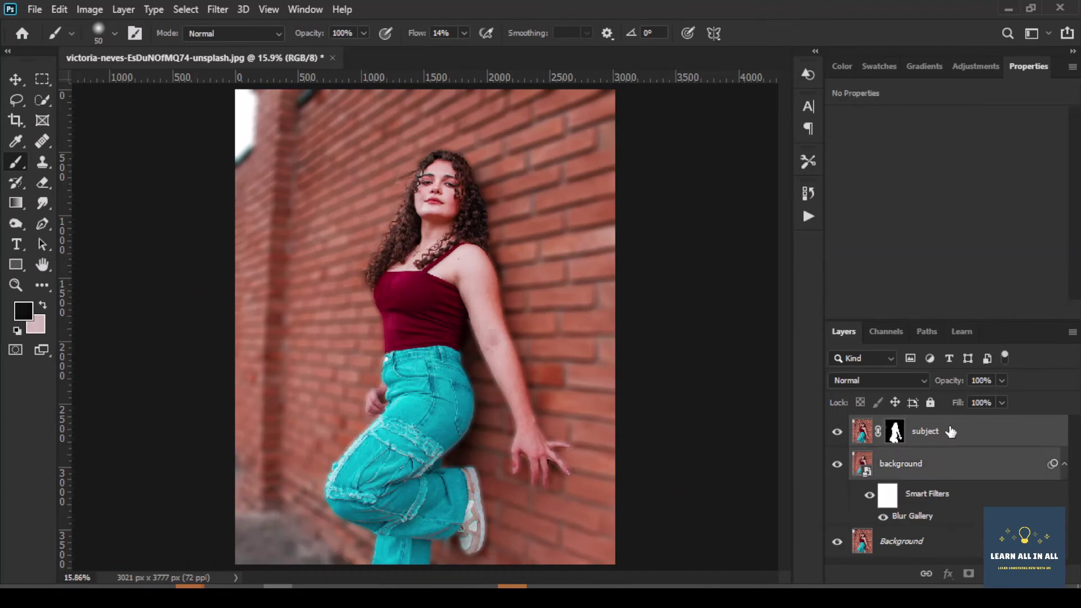
click(947, 431)
shift+click(946, 458)
key(ctrl+g)
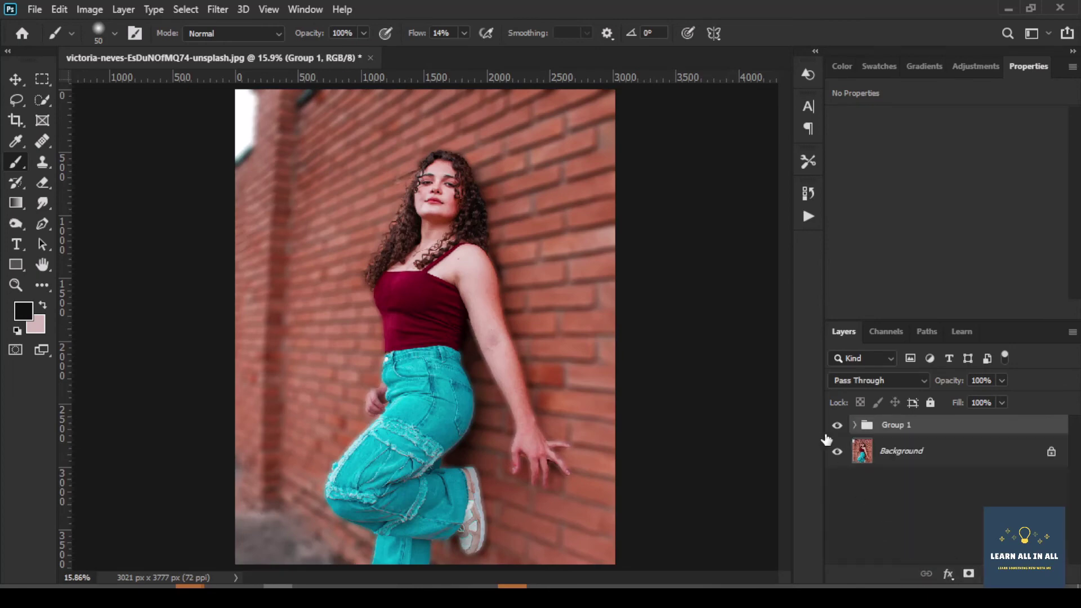
Toggle Group 1's visibility to compare, then expand the group.
click(837, 426)
click(837, 426)
click(855, 425)
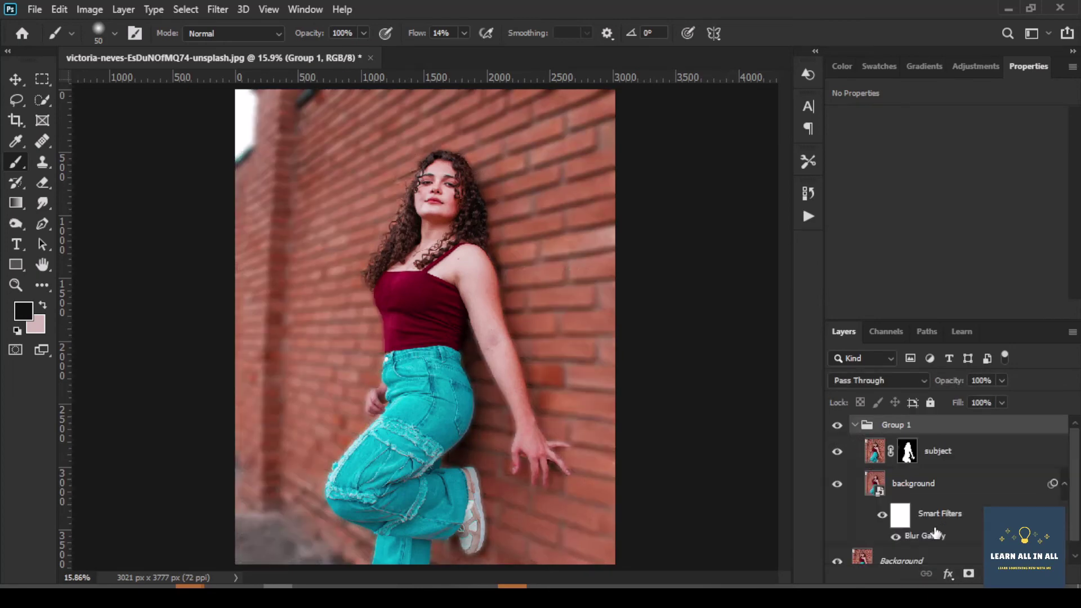
Reopen the background's Blur Gallery filter, readjust the Tilt-Shift blur strength, and reapply it.
double_click(935, 535)
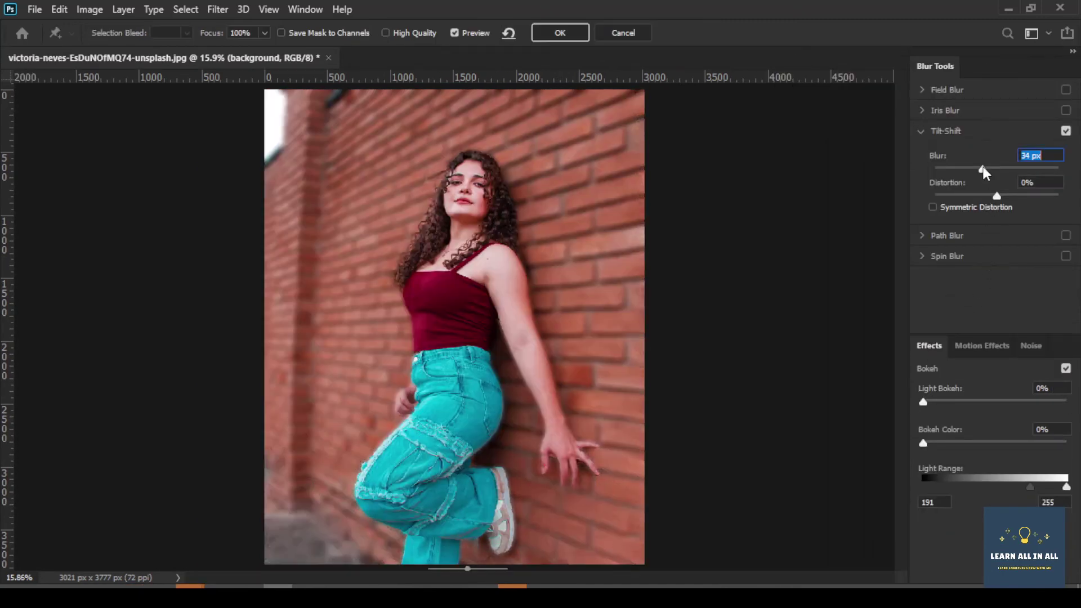
drag(988, 168, 984, 168)
click(560, 33)
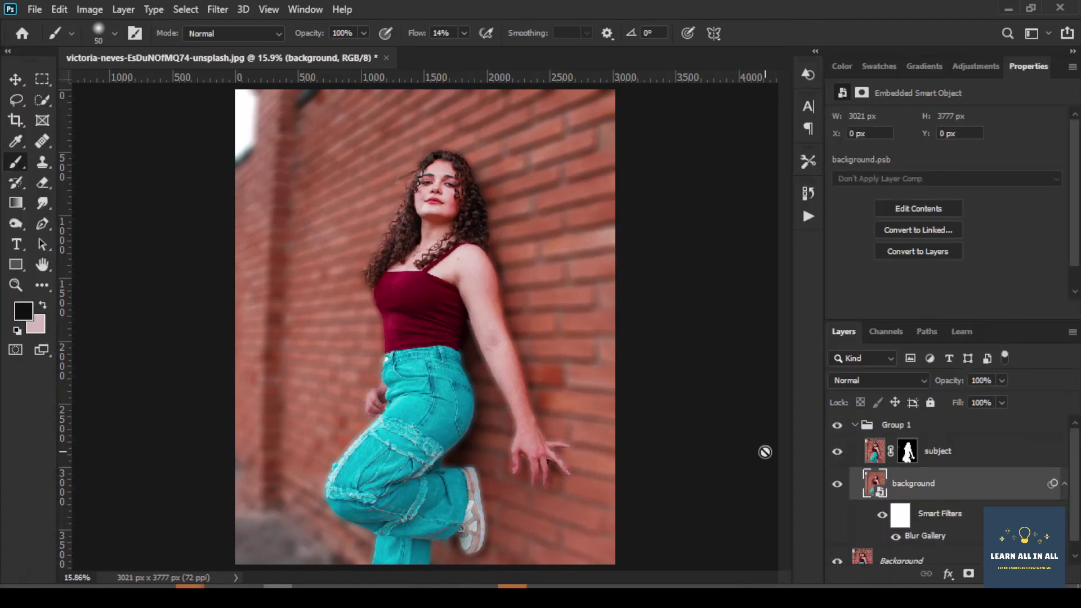
Collapse Group 1 and toggle its visibility twice to compare the blurred wall with the sharp original.
click(854, 425)
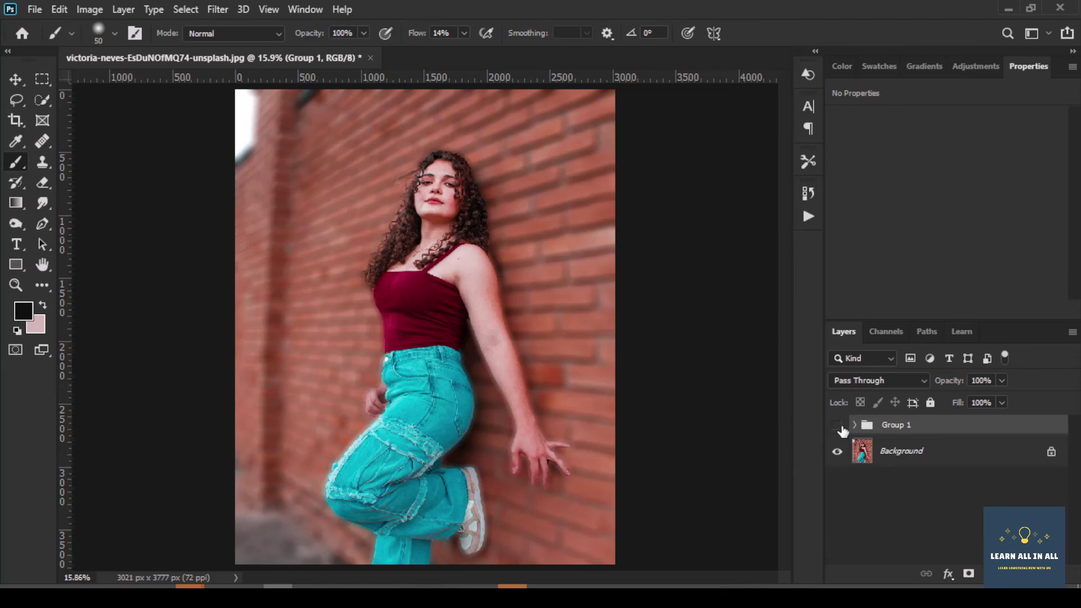
click(842, 429)
click(841, 431)
click(841, 431)
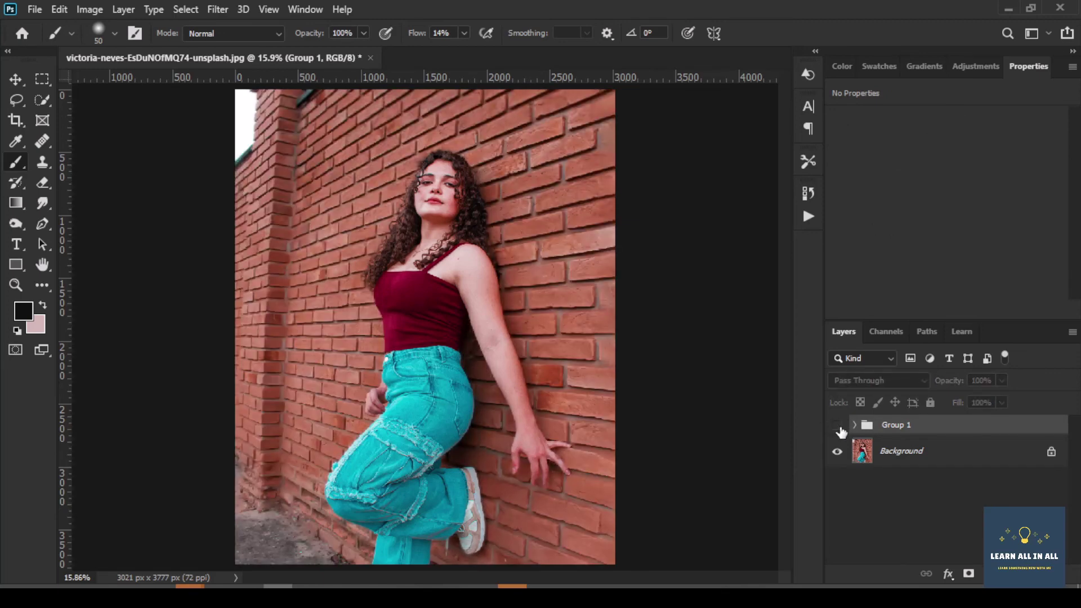
click(839, 428)
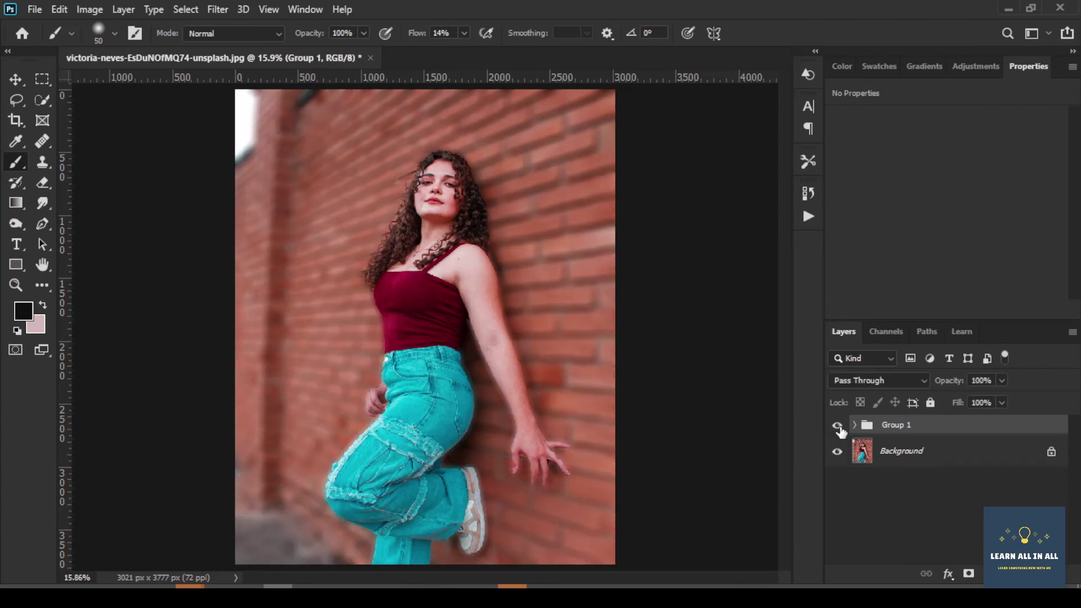